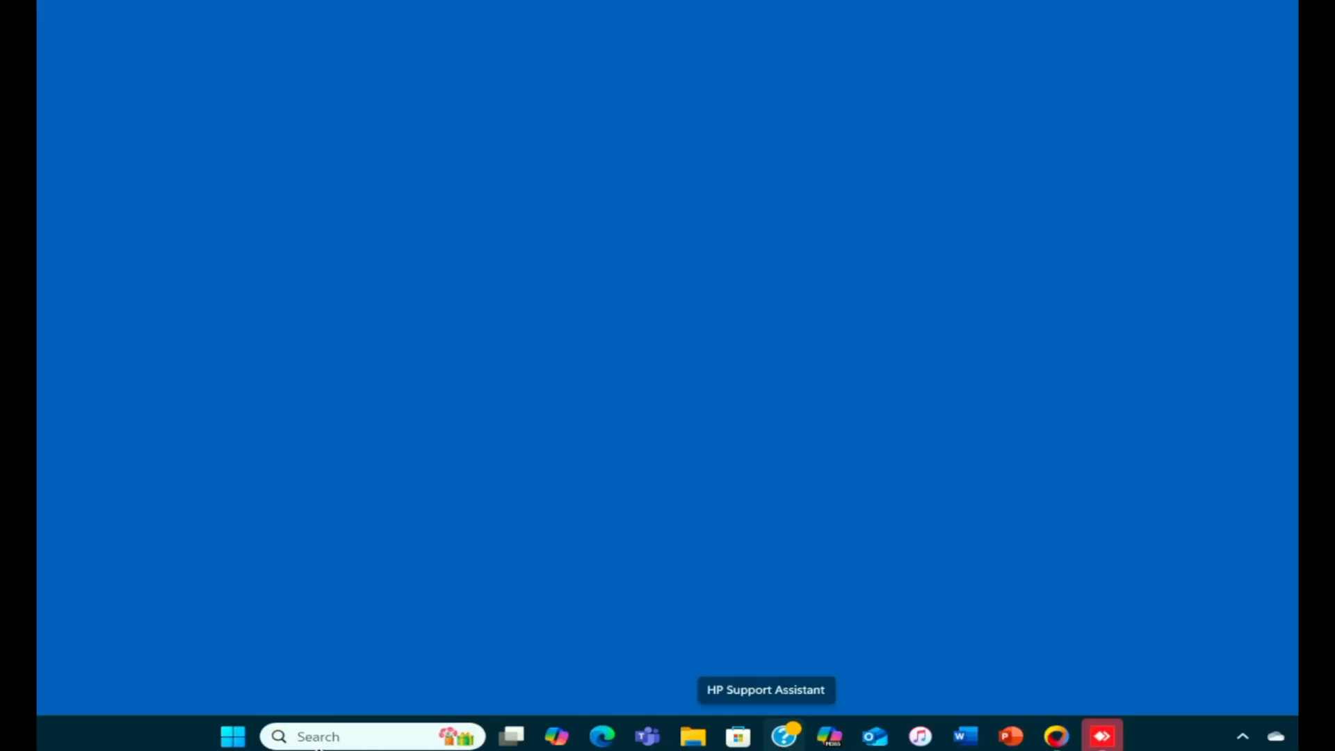
Launch HP Support Assistant through a Windows search for "hp support", and view the HP account sign-in page before closing it
click(318, 742)
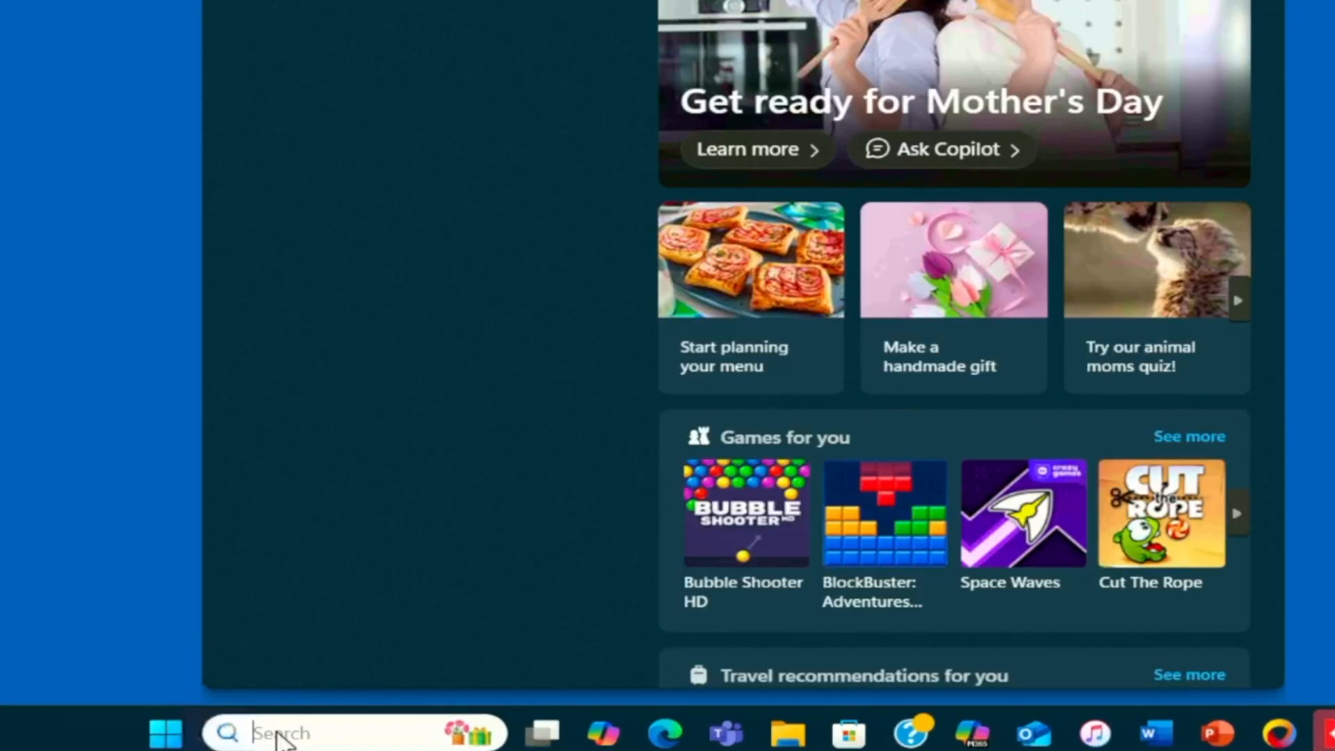
text(hp support)
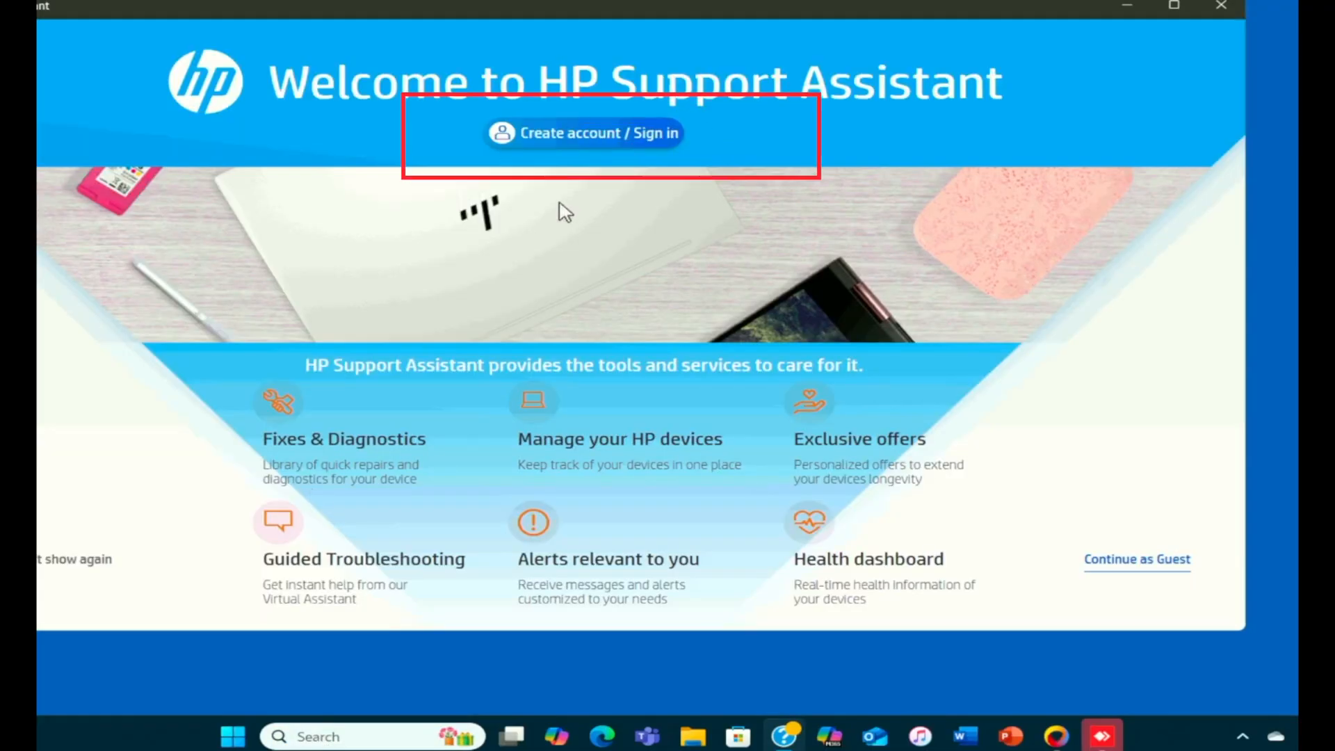
click(634, 134)
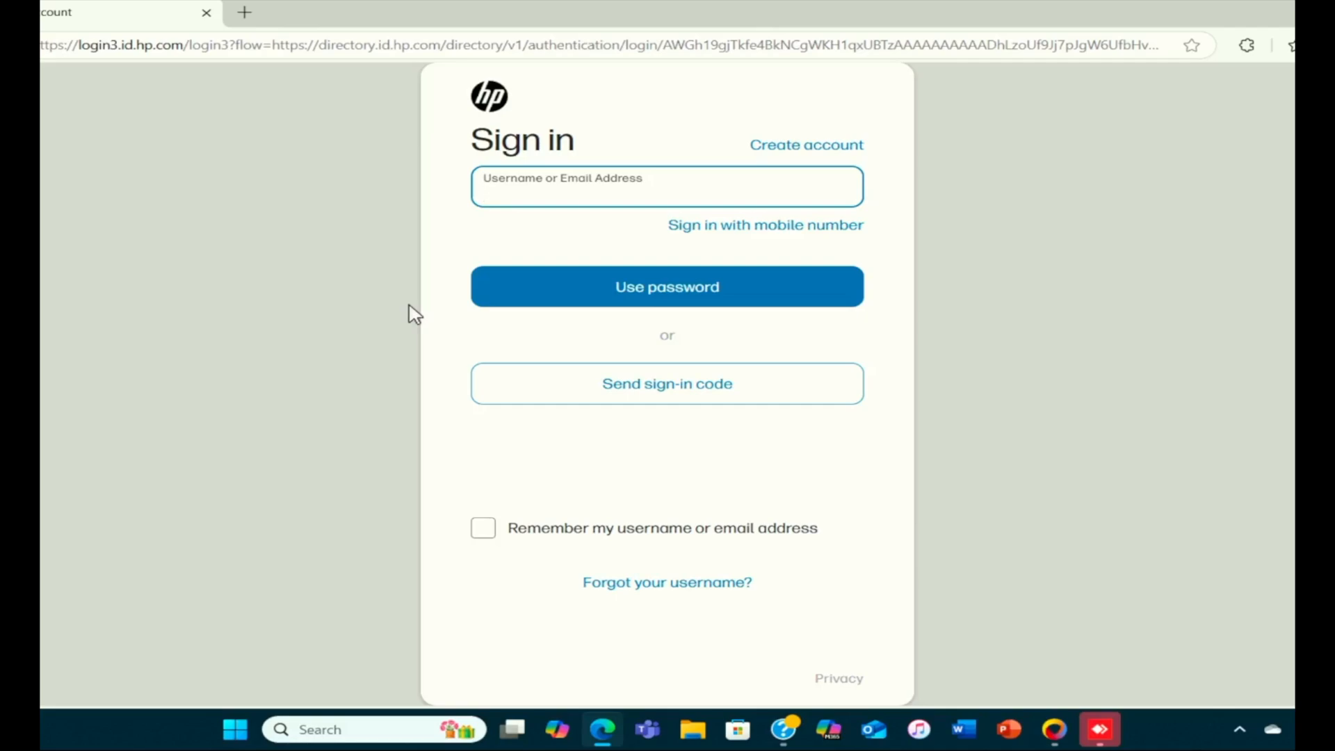
click(206, 13)
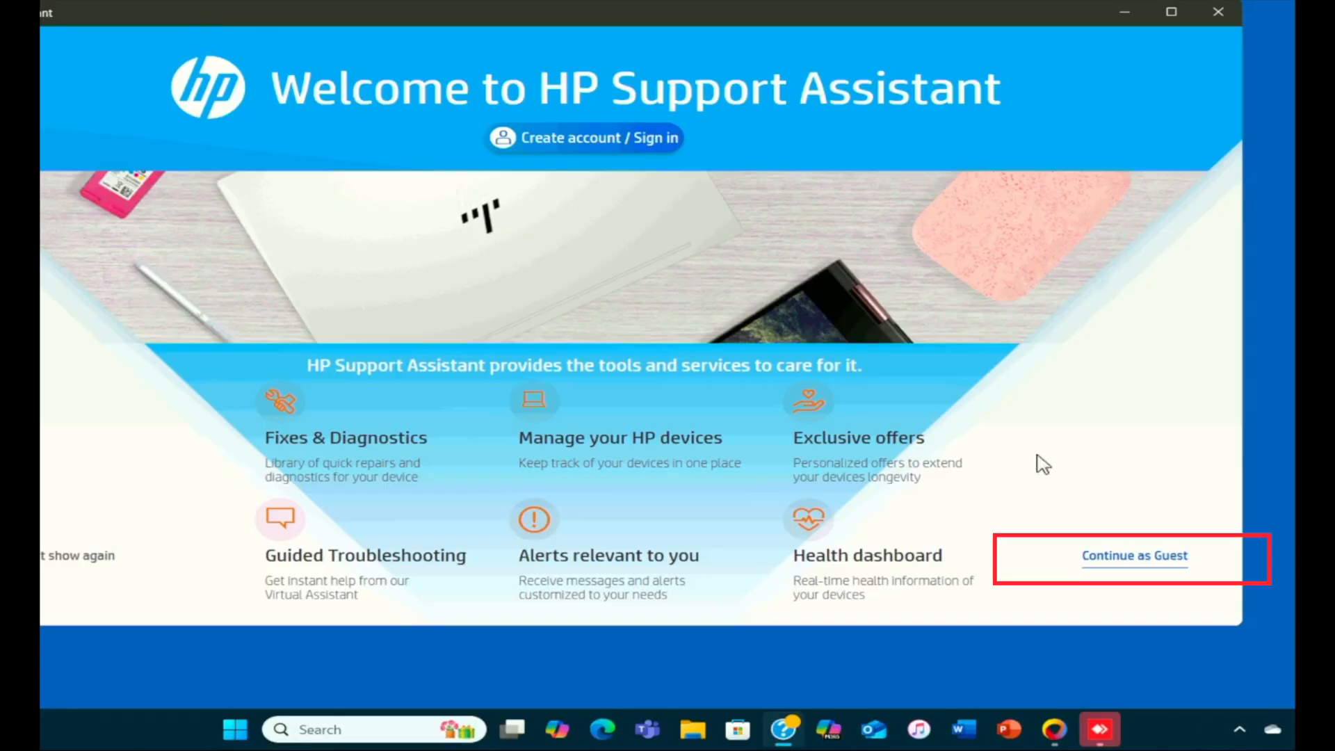
Continue into HP Support Assistant as a guest and maximize its window
click(1113, 564)
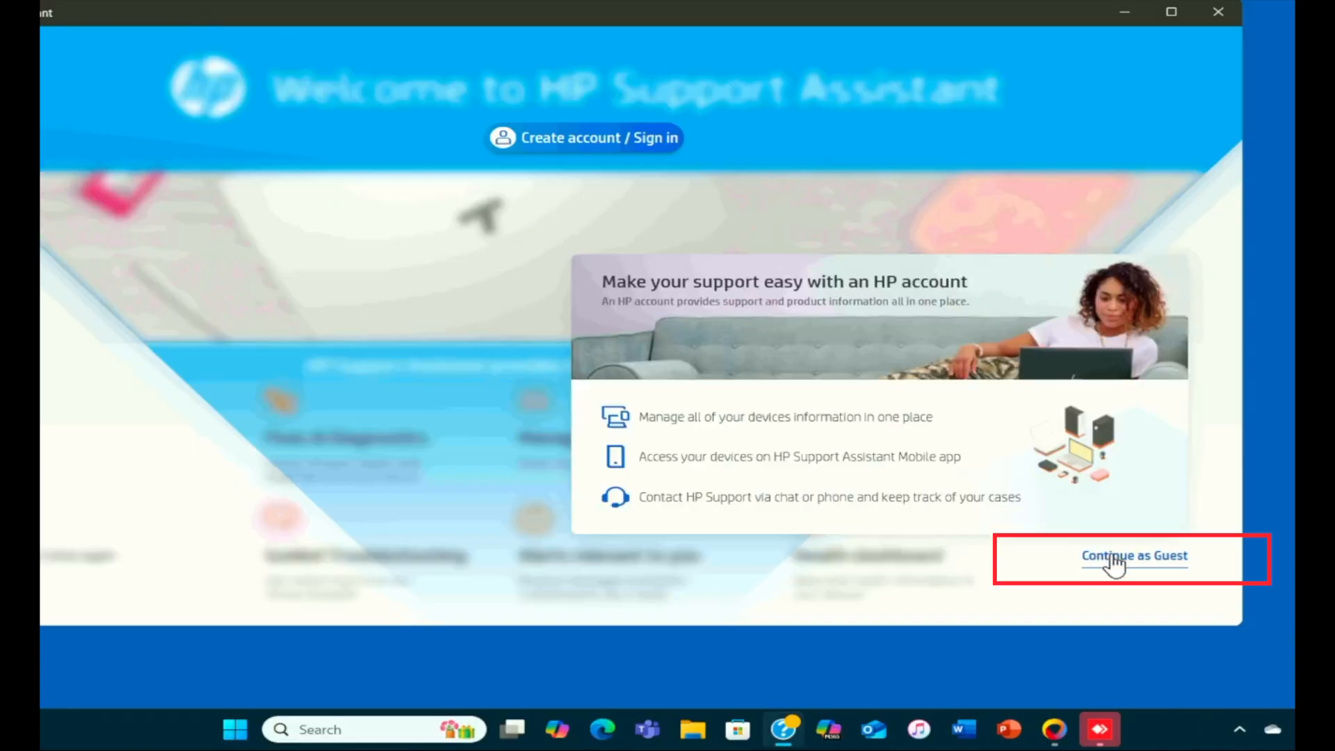
click(1152, 563)
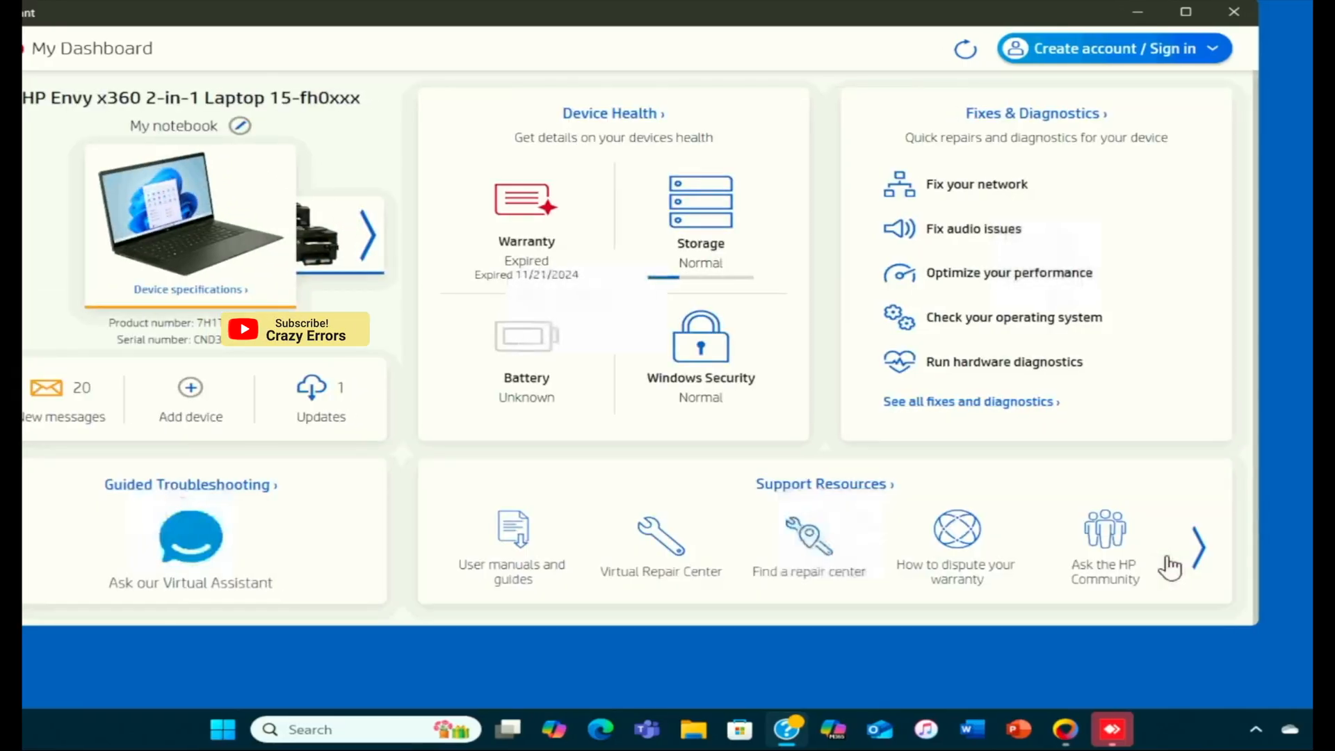
click(1186, 14)
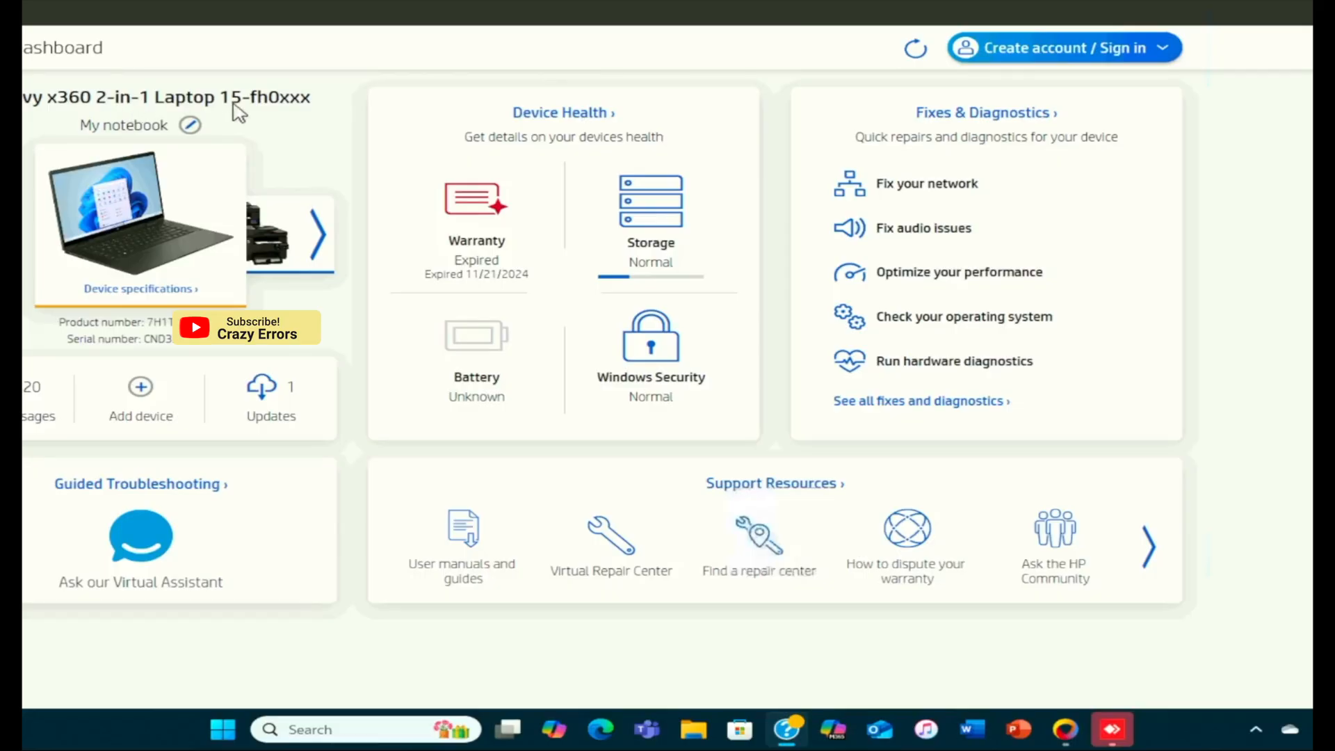
Highlight the laptop's model name and view its warranty details before returning to the dashboard
drag(313, 98, 23, 98)
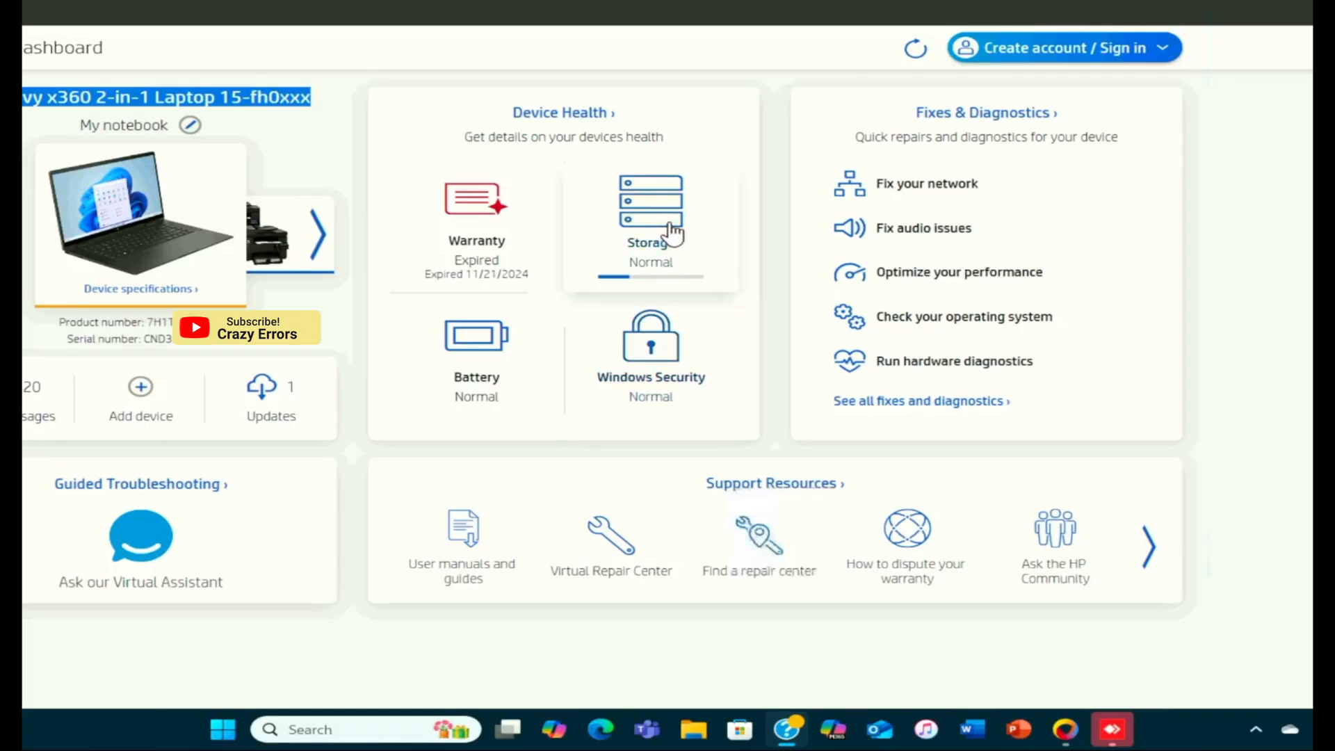
click(417, 196)
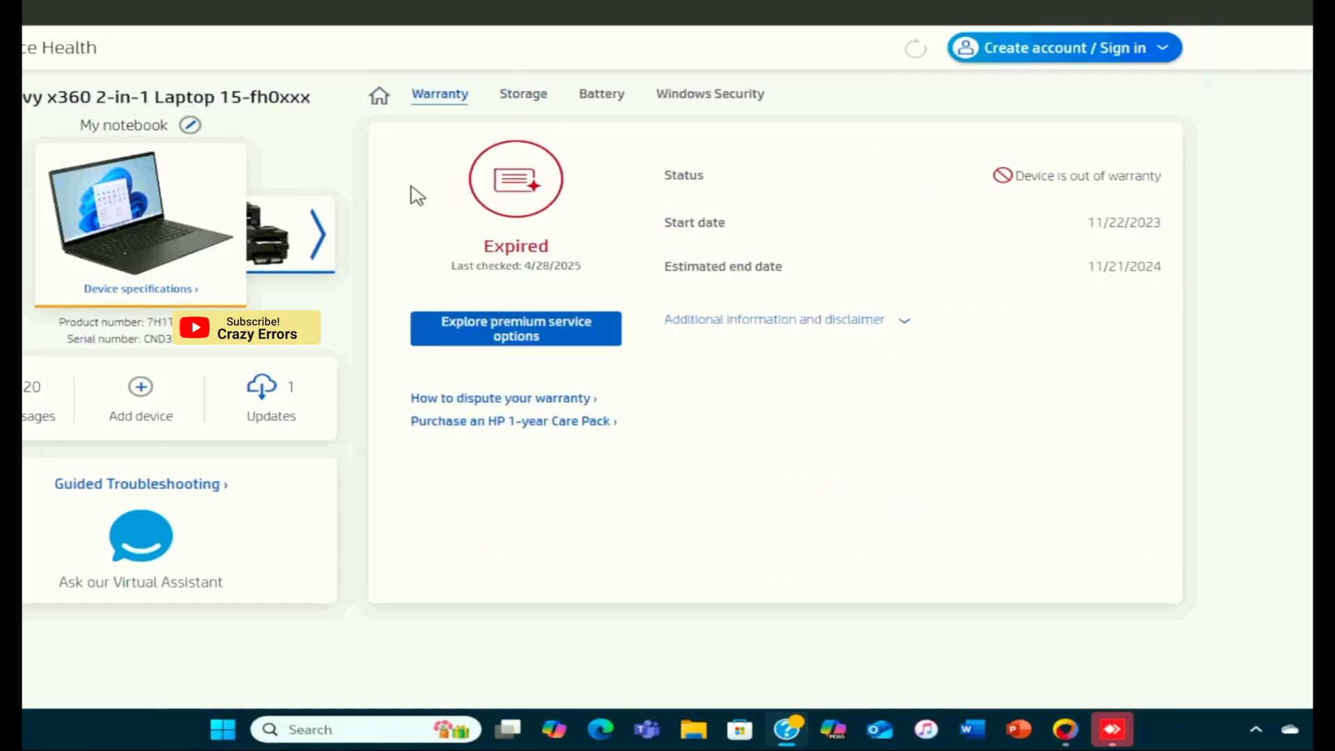
click(379, 99)
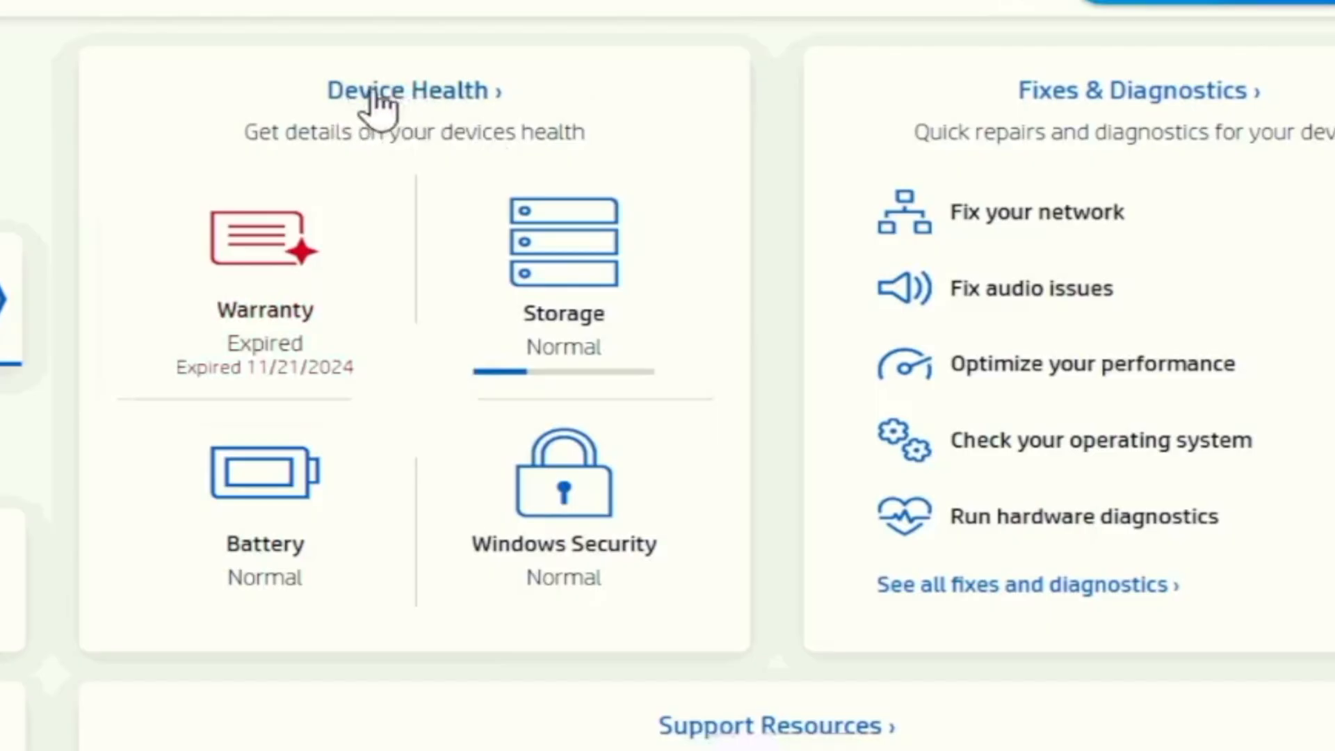
Review the laptop's storage, battery and Windows Security details in Device Health
click(417, 94)
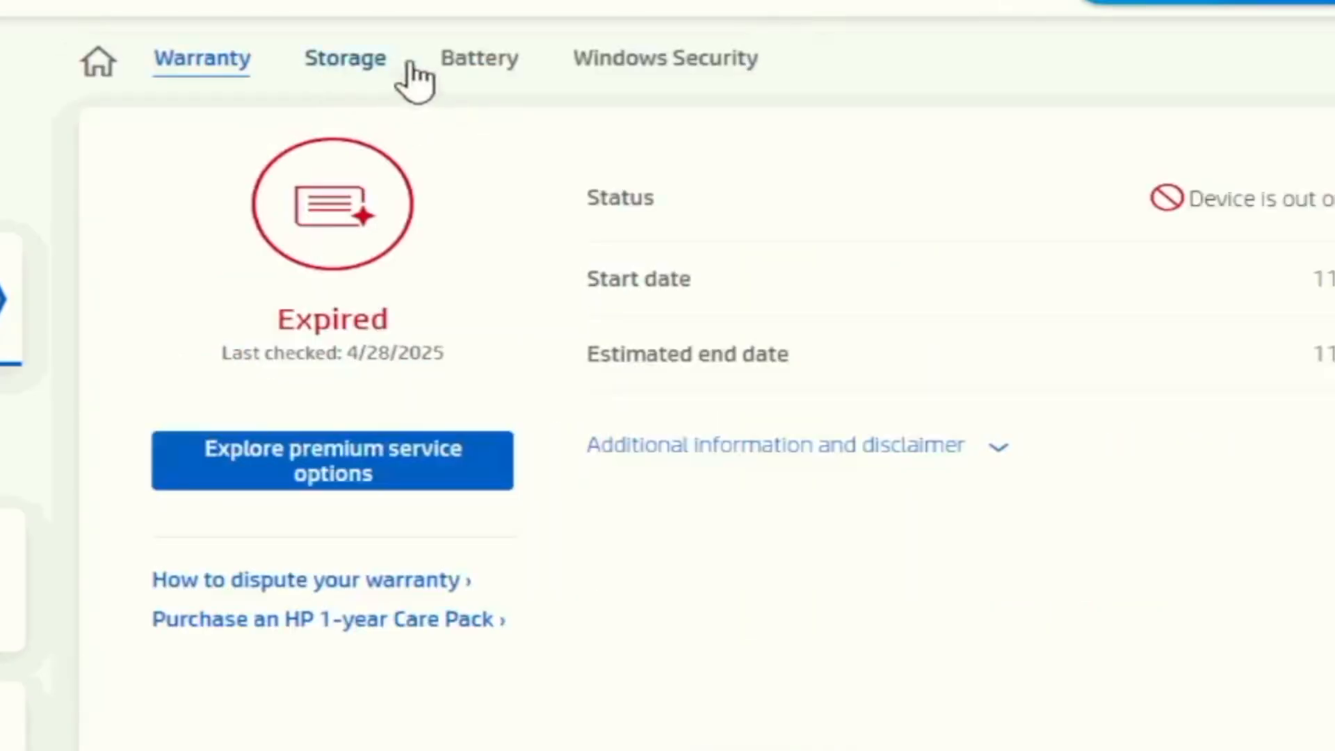
click(354, 66)
click(481, 61)
click(633, 73)
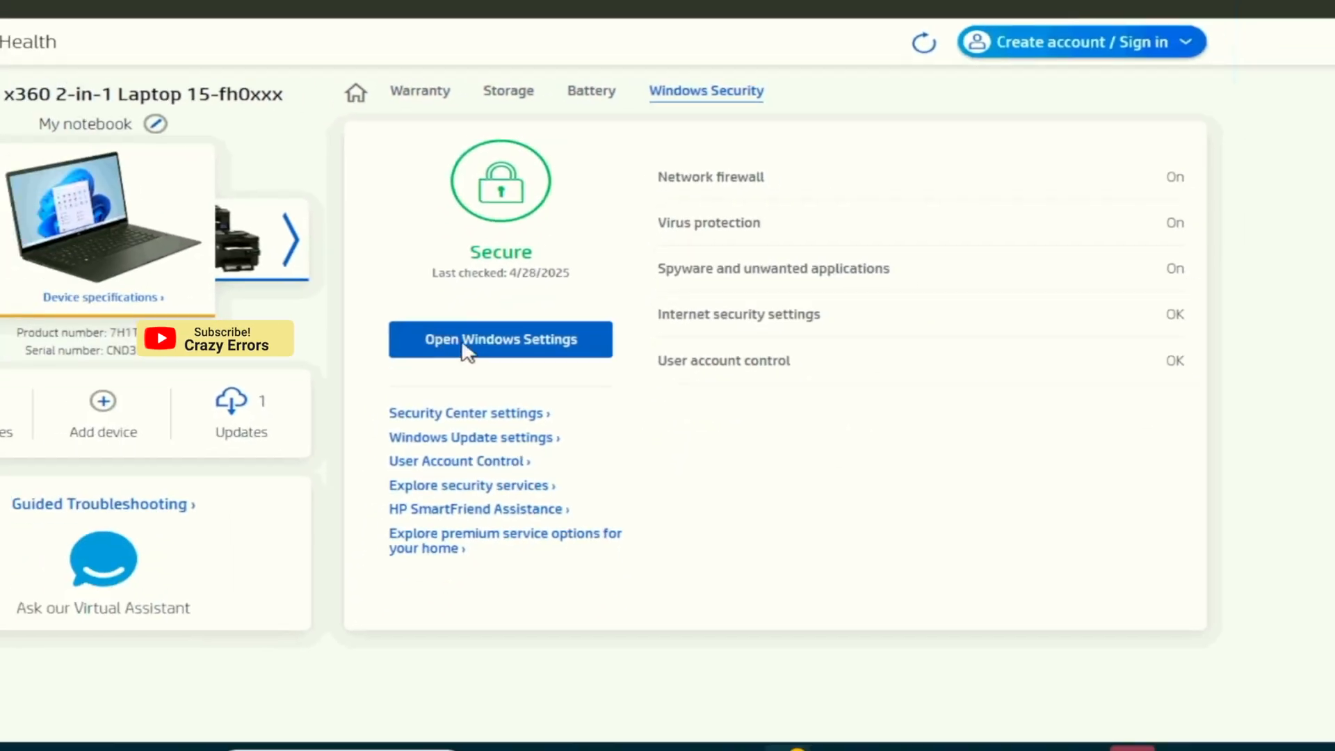
click(598, 99)
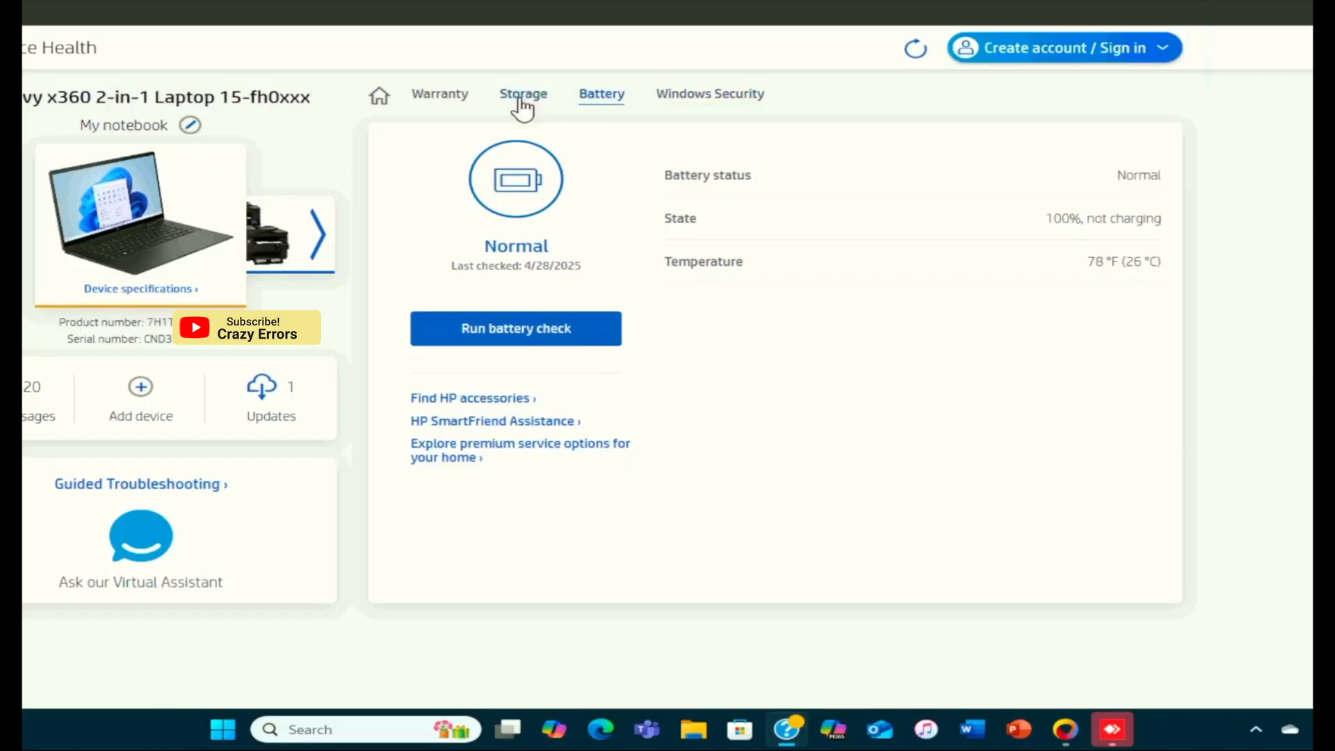
click(523, 108)
click(586, 104)
click(536, 104)
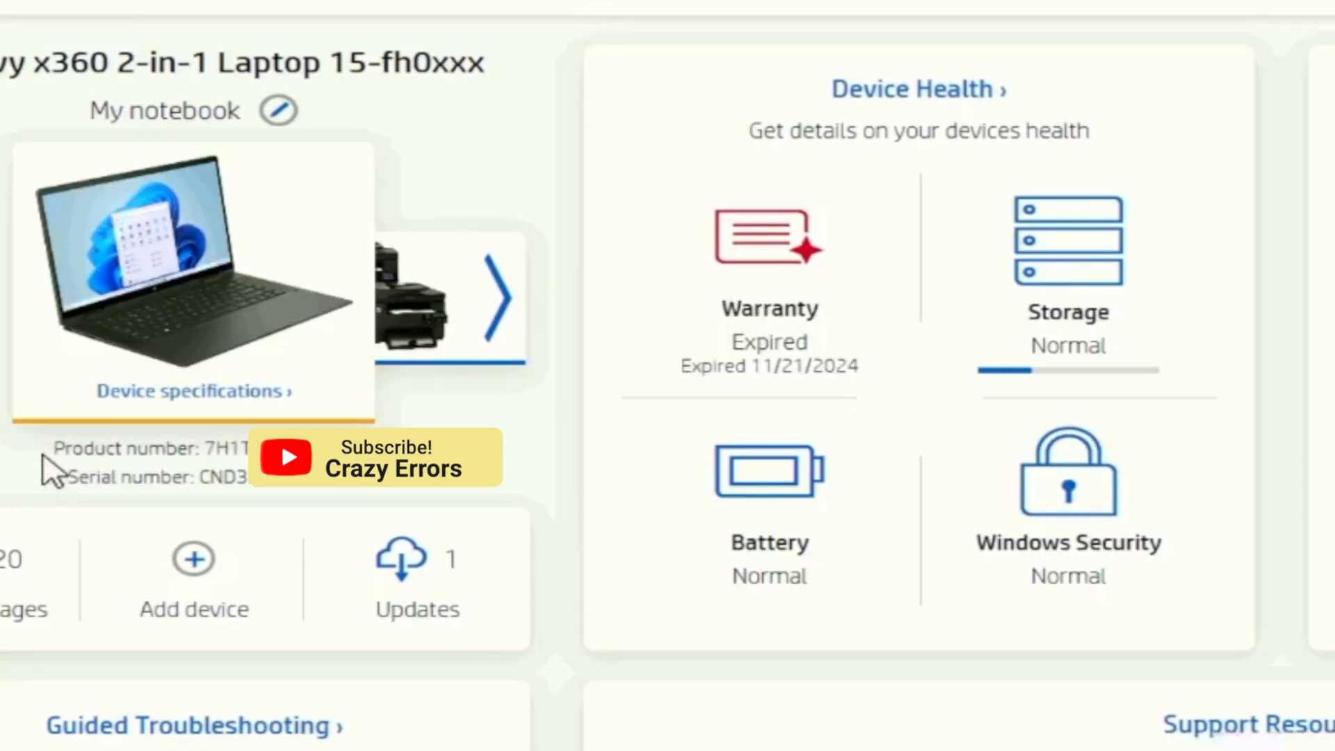
Highlight the laptop's product number and serial number on the dashboard, and clear the selection
drag(55, 450, 247, 450)
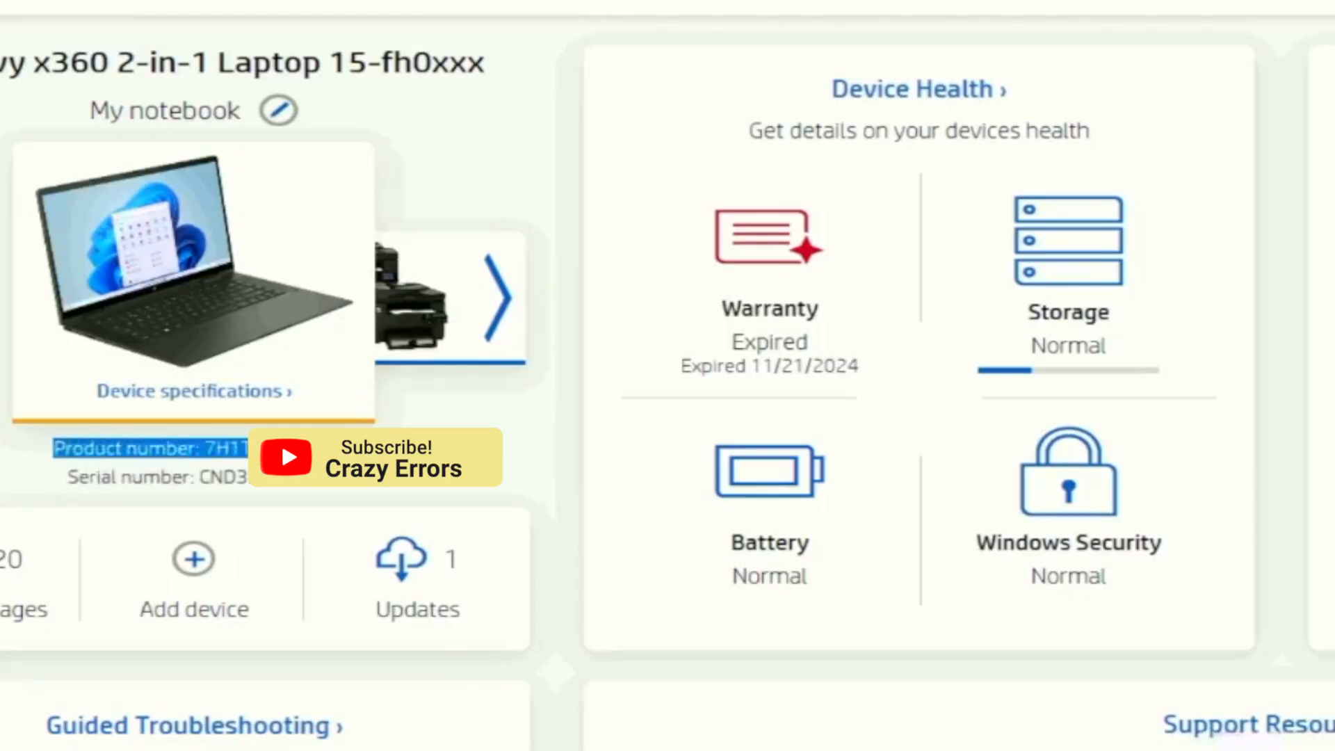
drag(66, 486, 352, 497)
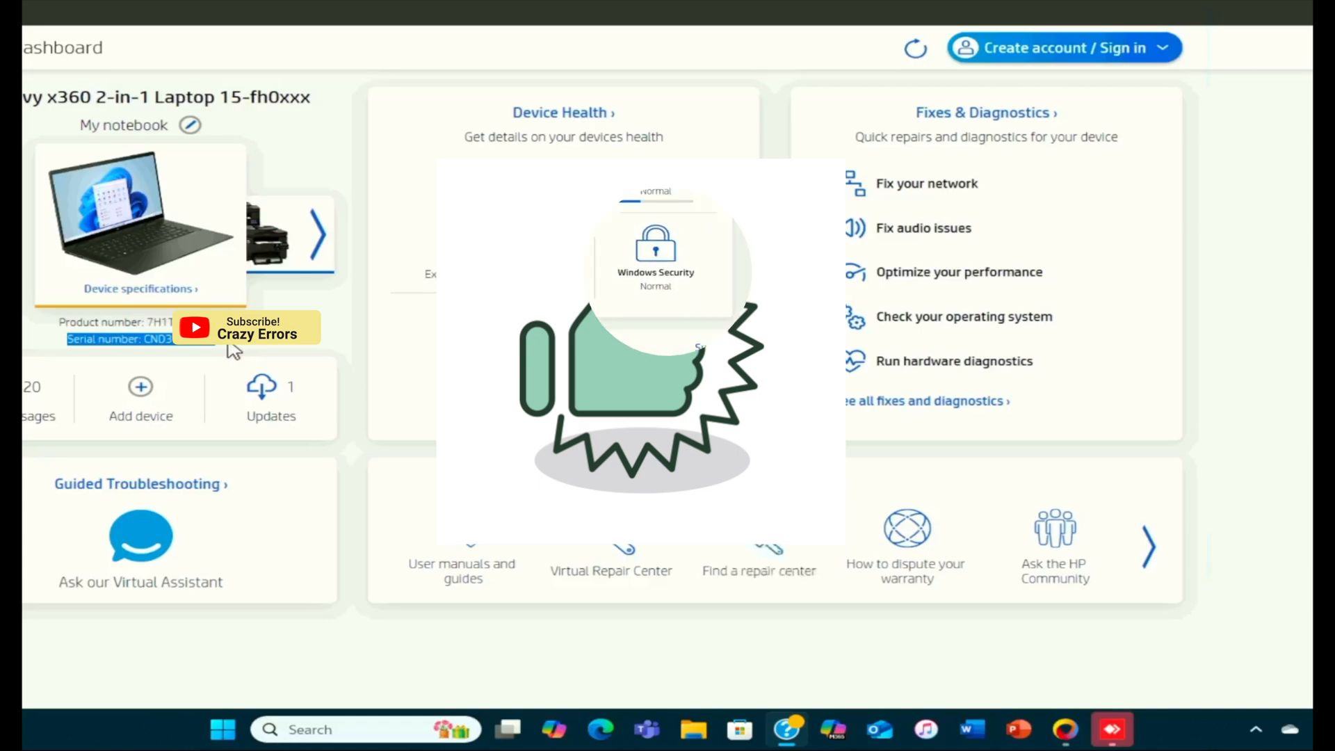
click(323, 297)
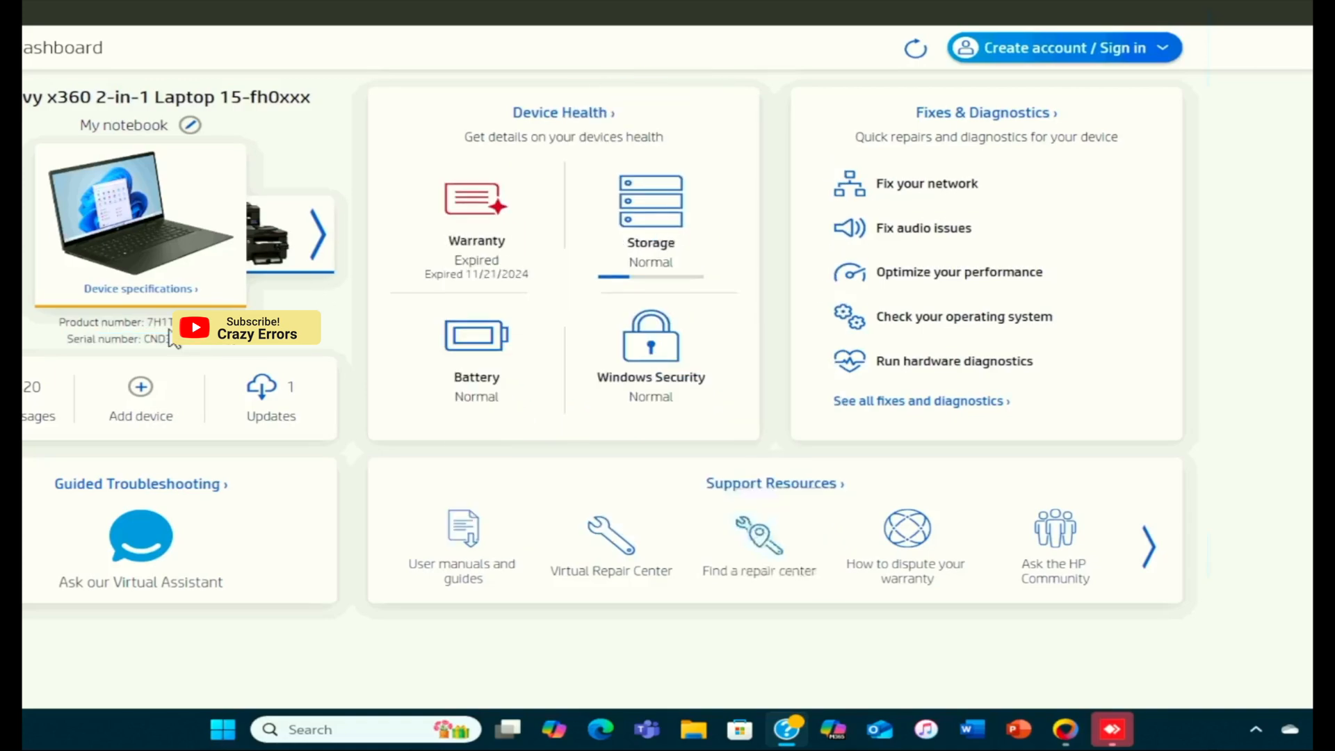
Open the laptop's messages and look through the full list
click(33, 405)
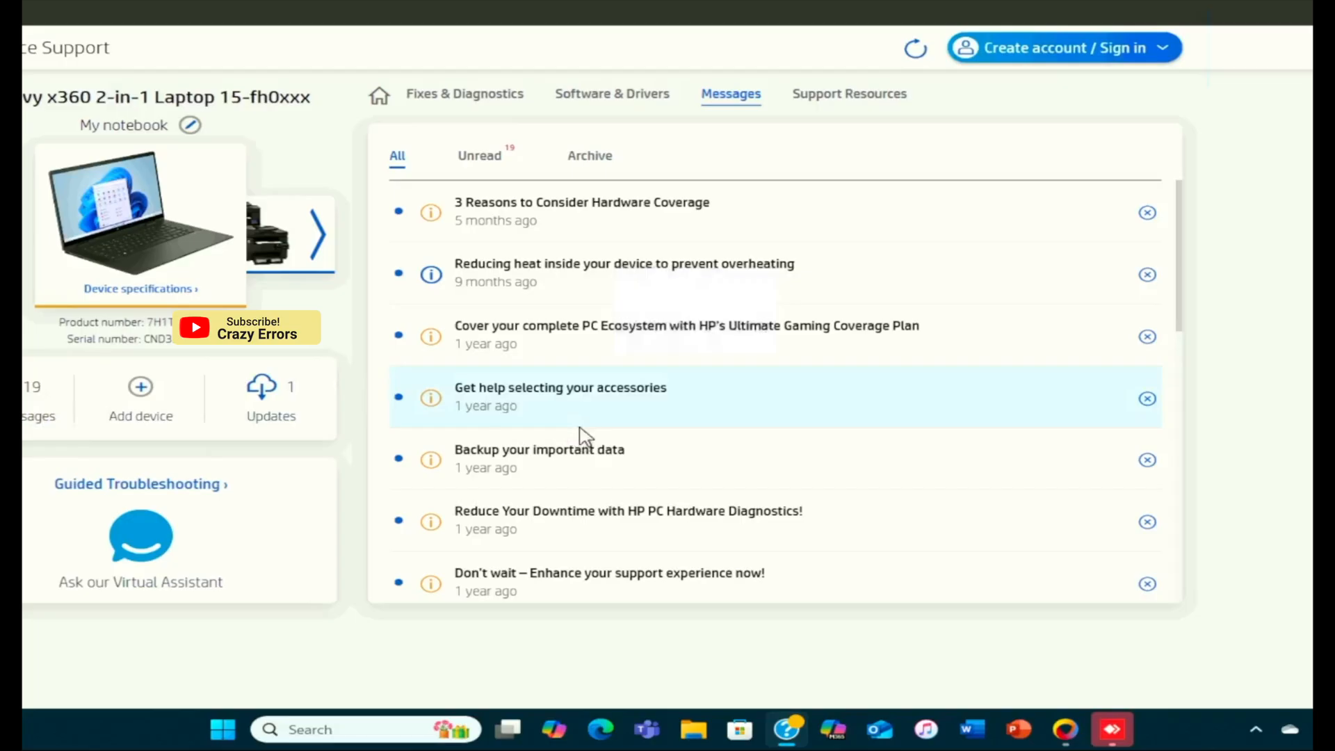
scroll(583, 437, down, 3)
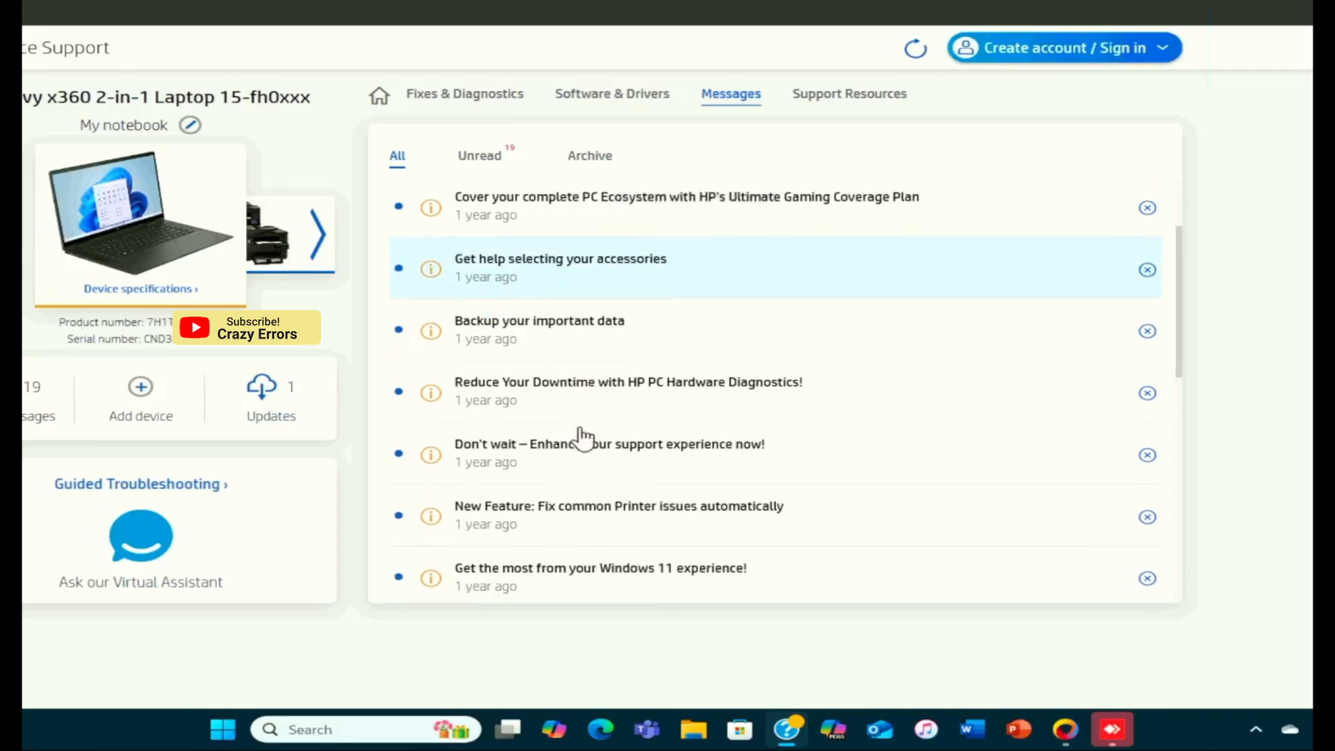
scroll(583, 436, down, 1)
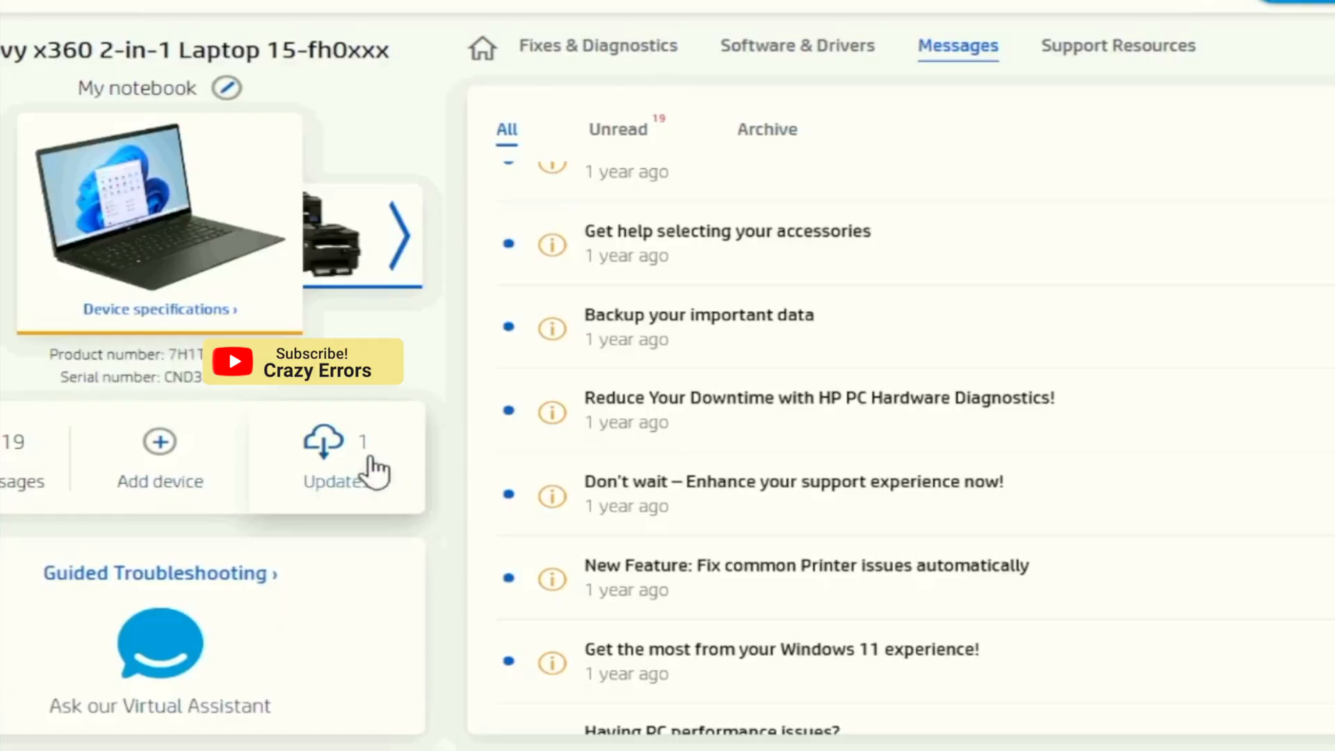
Open the laptop's available updates and download and install the Realtek RTL8xxx Wireless LAN Drivers update
click(370, 460)
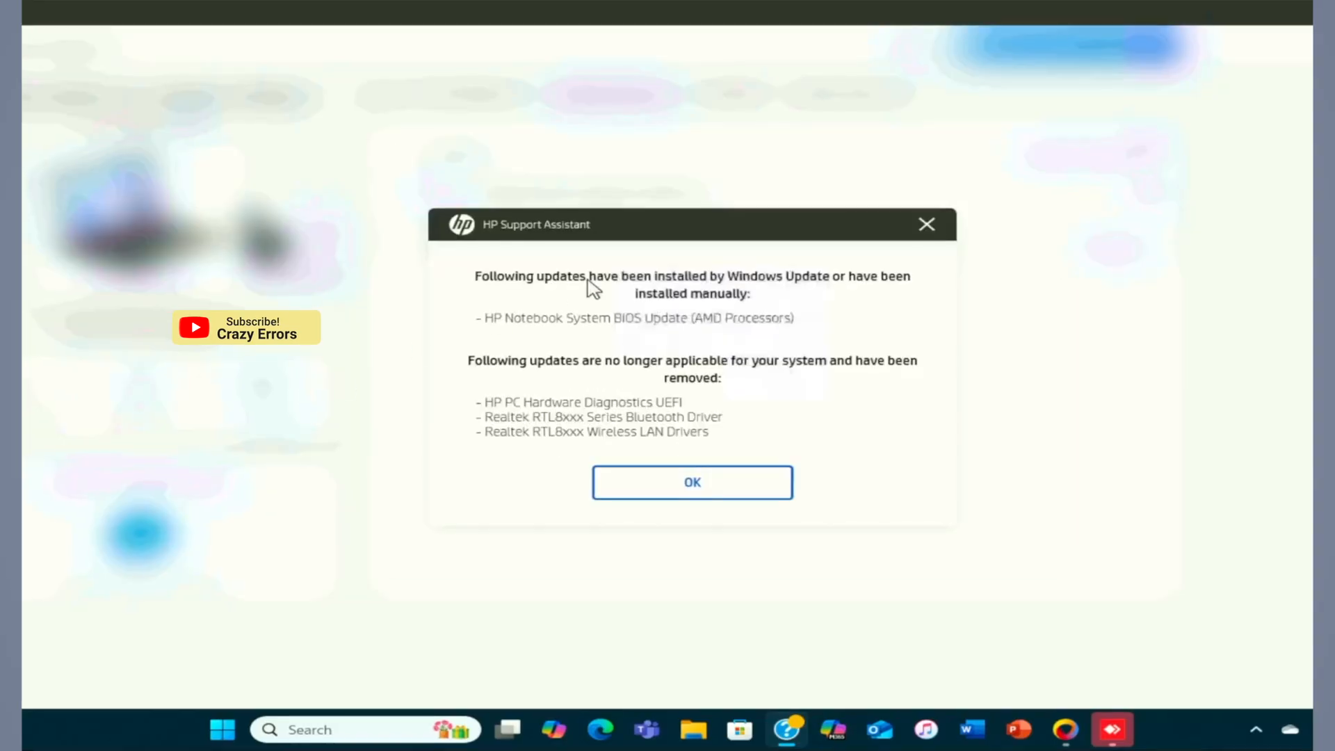
click(599, 712)
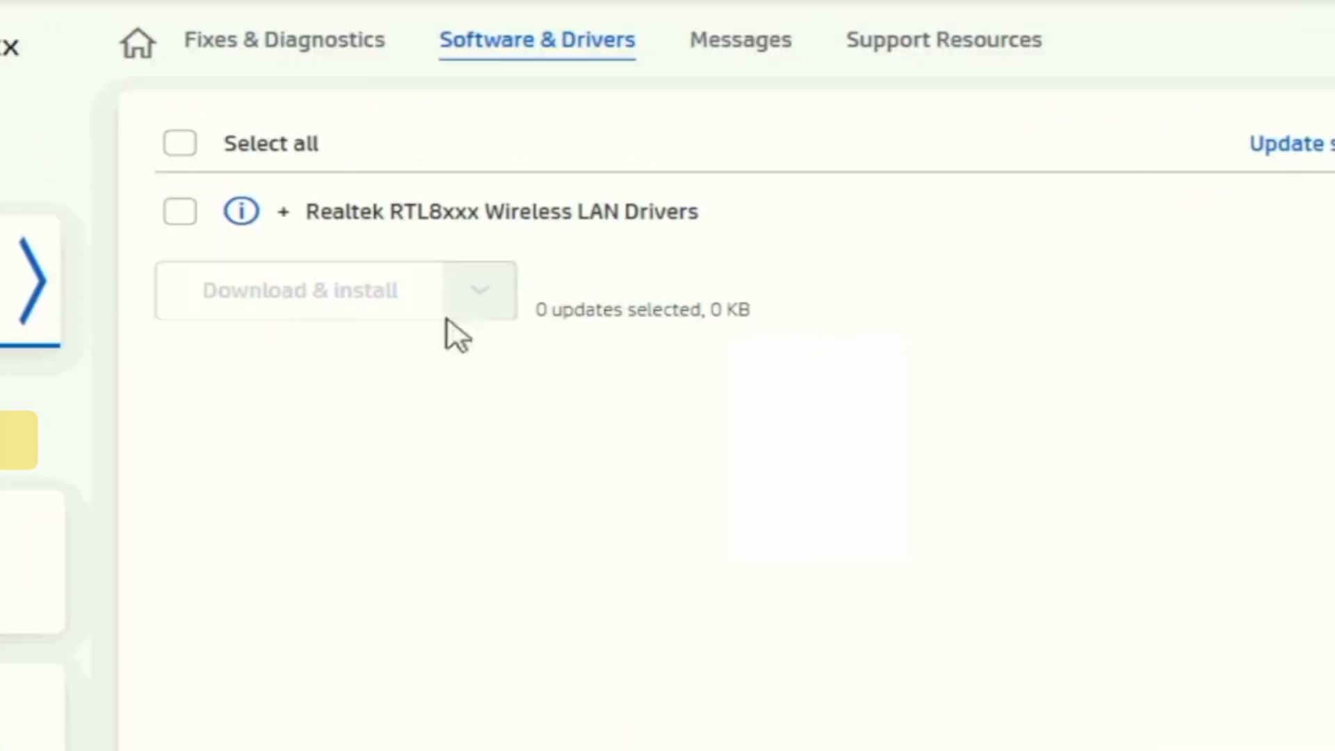
click(180, 212)
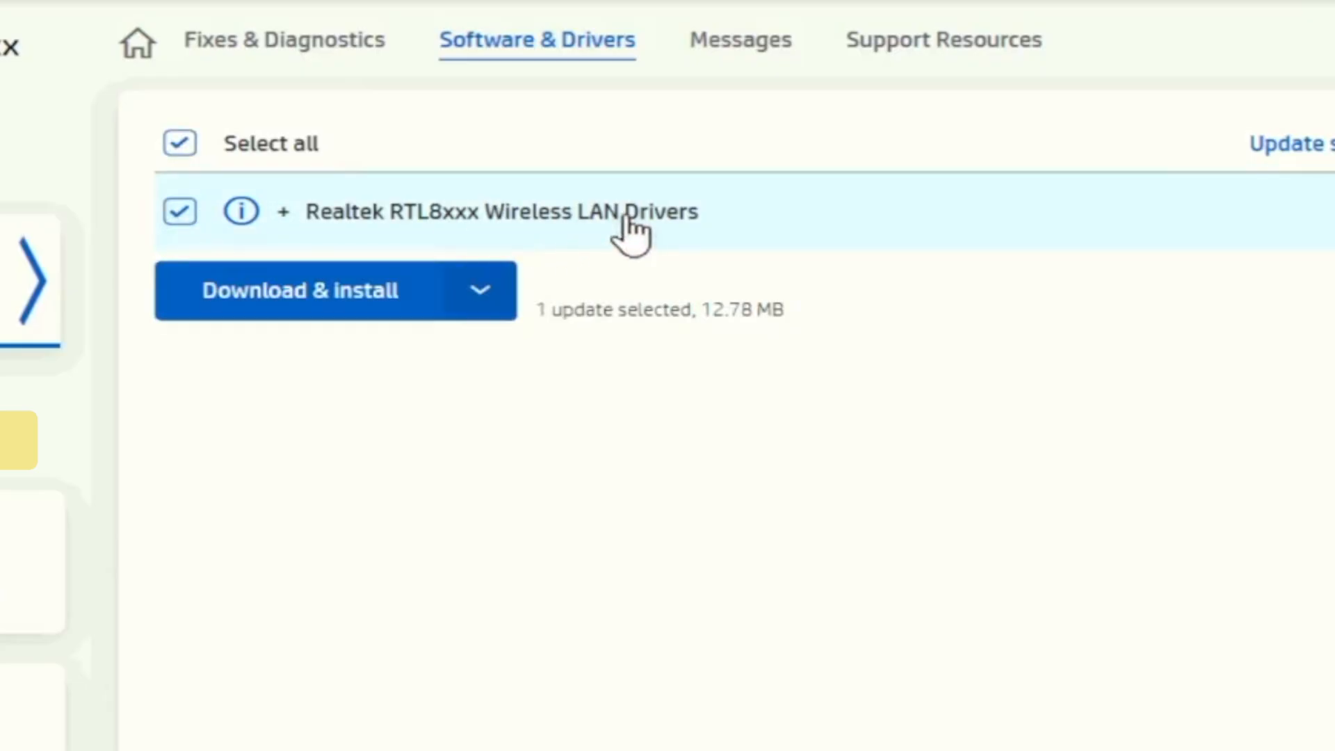
click(347, 303)
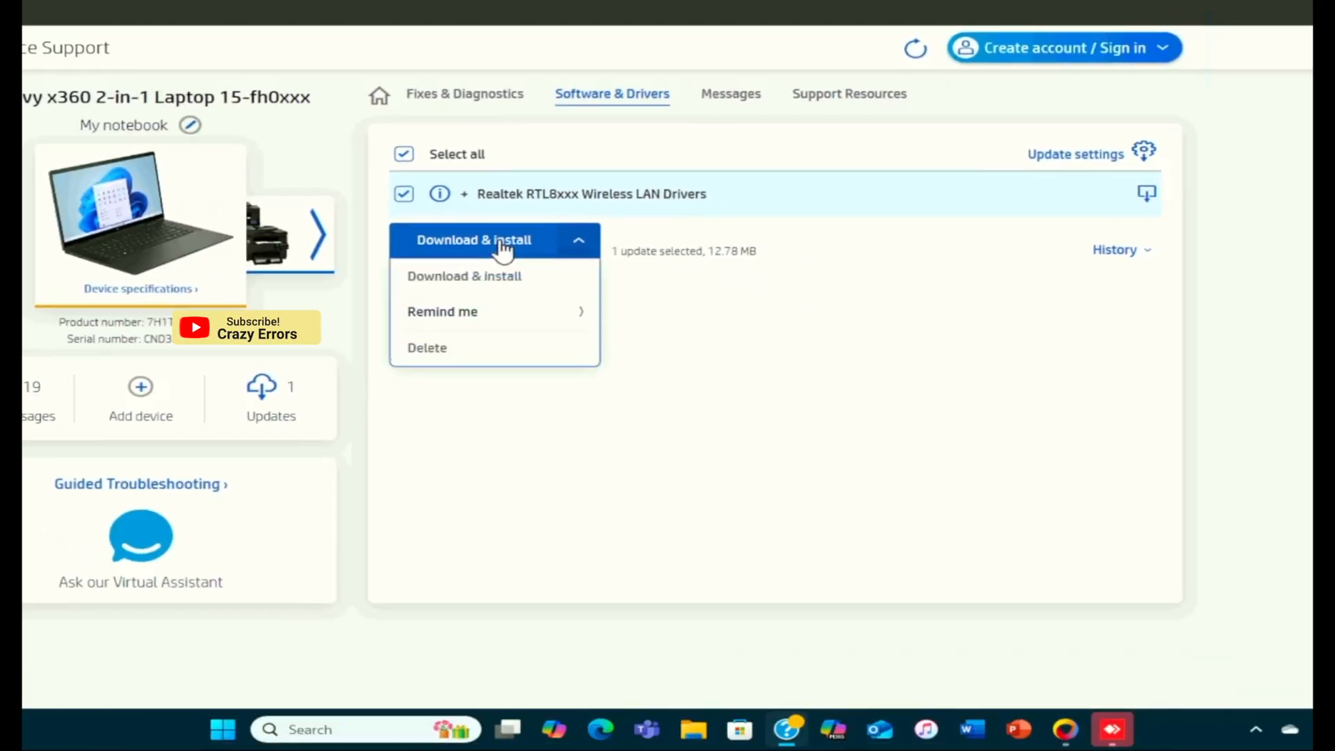
click(461, 278)
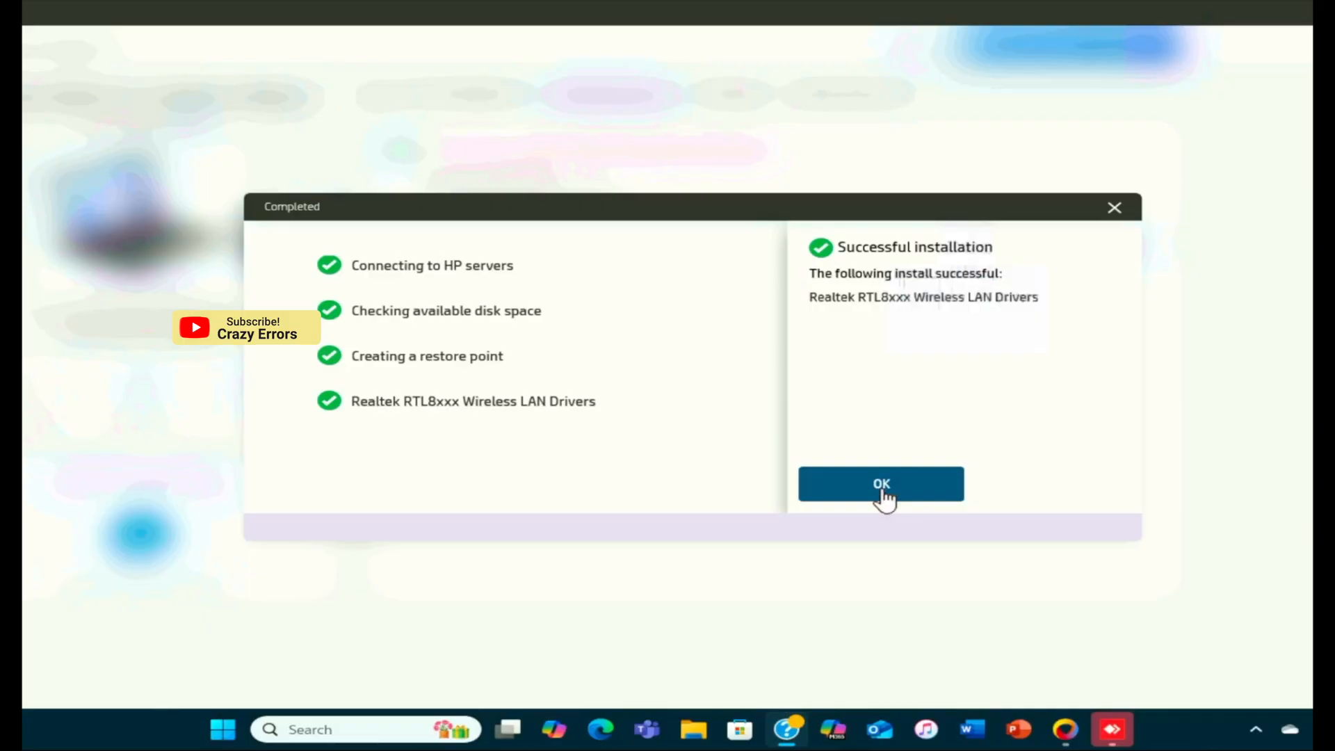
click(915, 498)
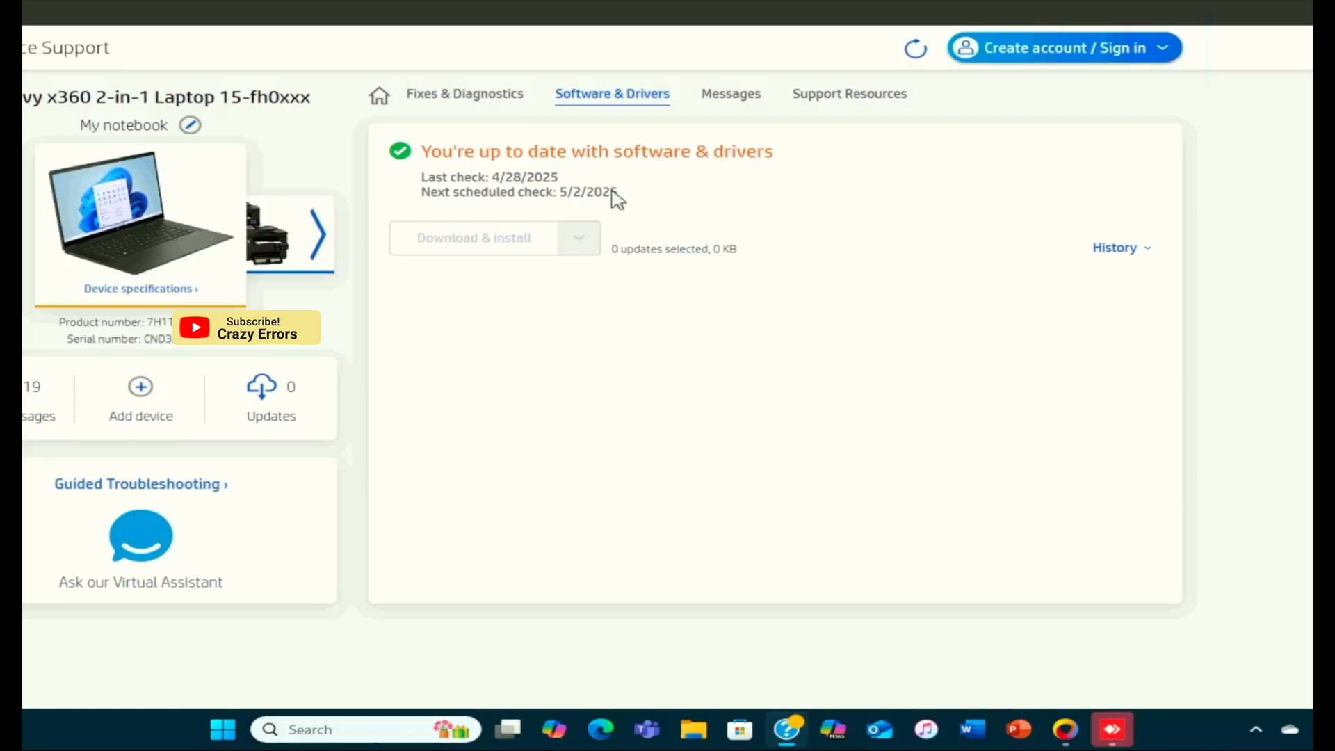
Open Fixes & Diagnostics from the dashboard and examine the audio, performance, operating system, hardware and battery tools by highlighting their names
click(379, 101)
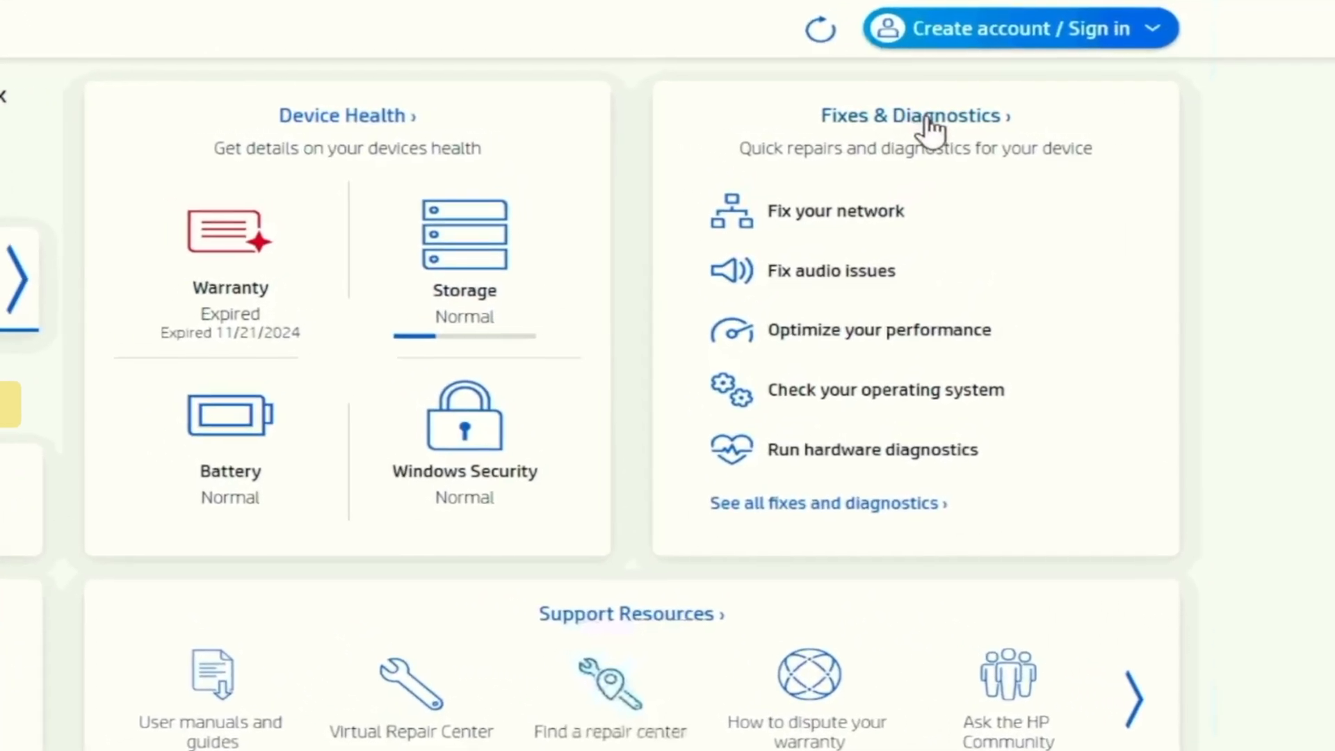
click(926, 120)
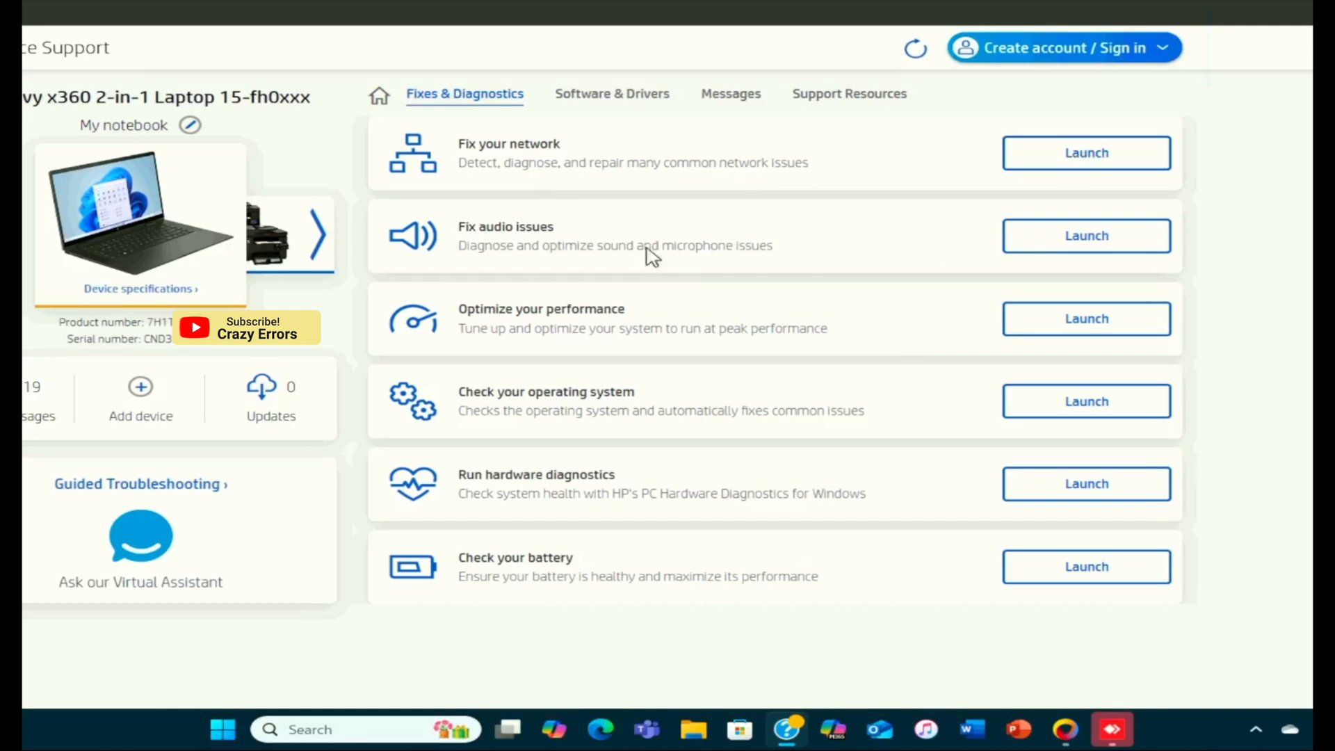
triple_click(538, 234)
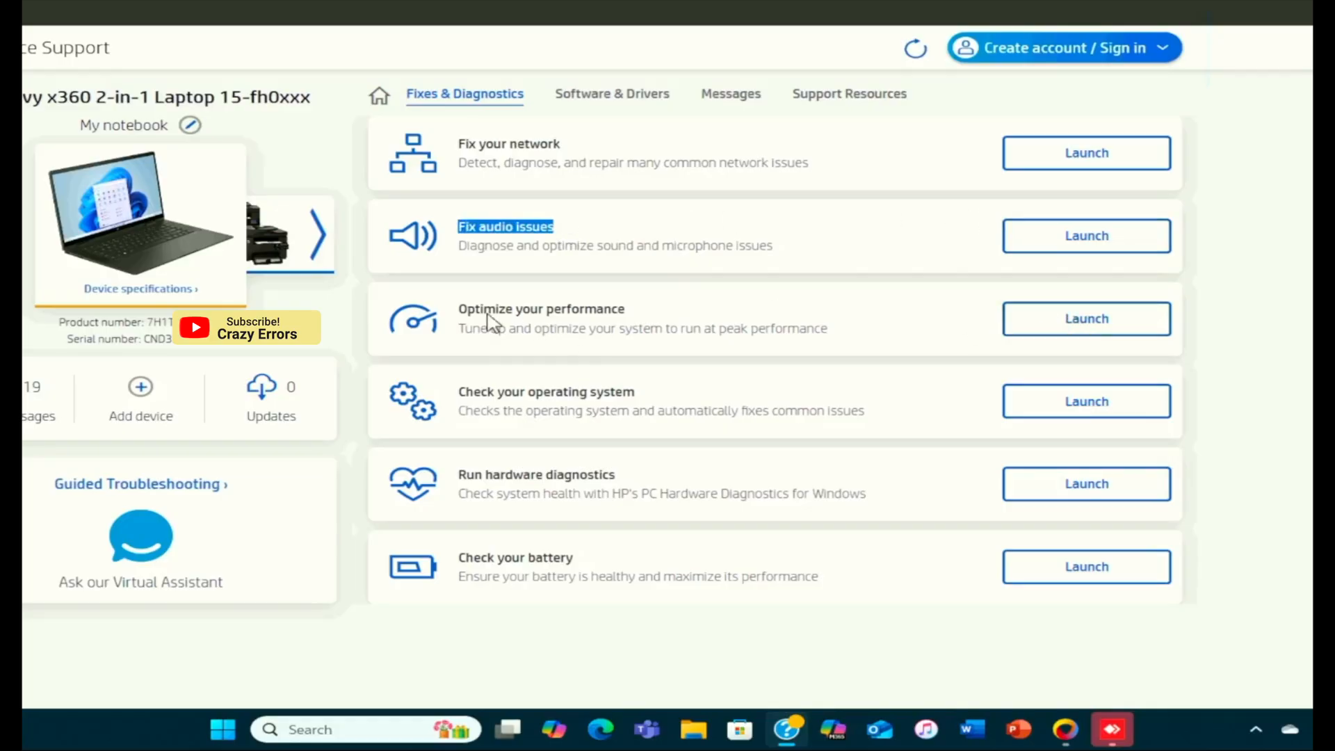
drag(458, 310, 637, 316)
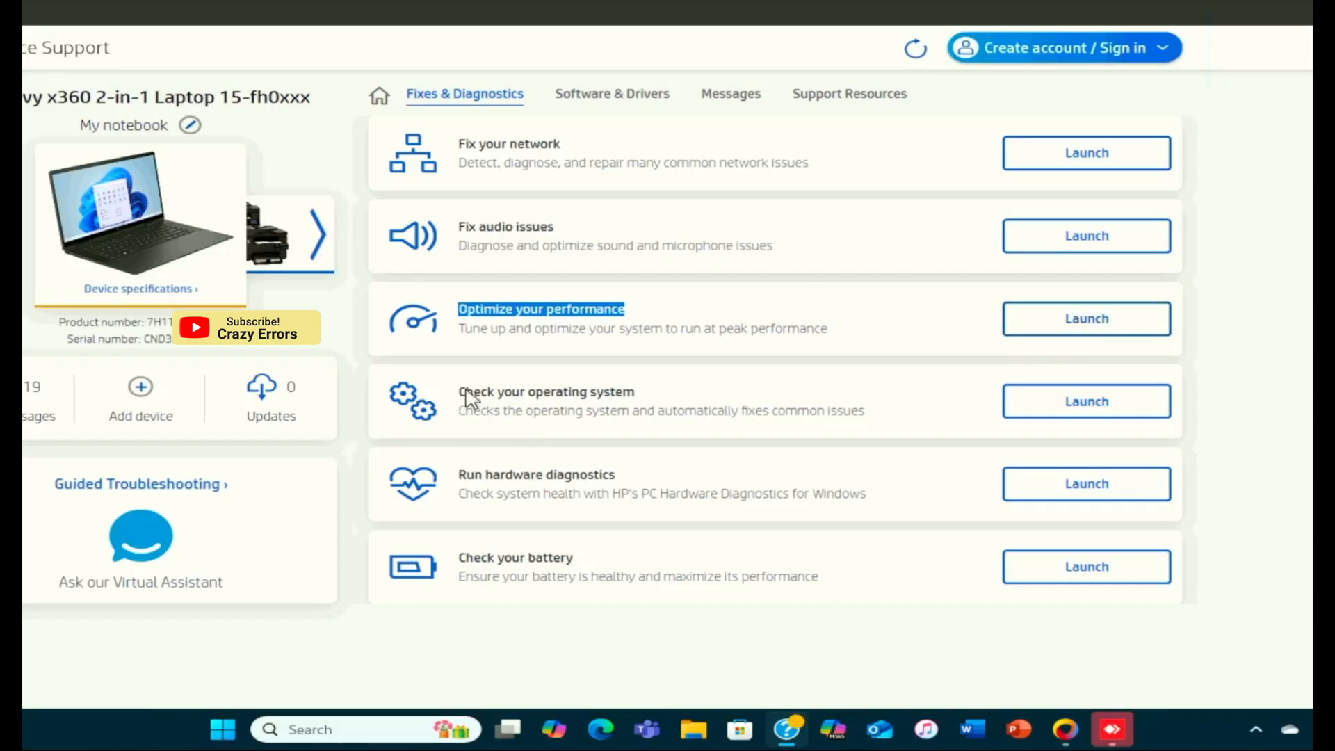
drag(465, 393, 666, 402)
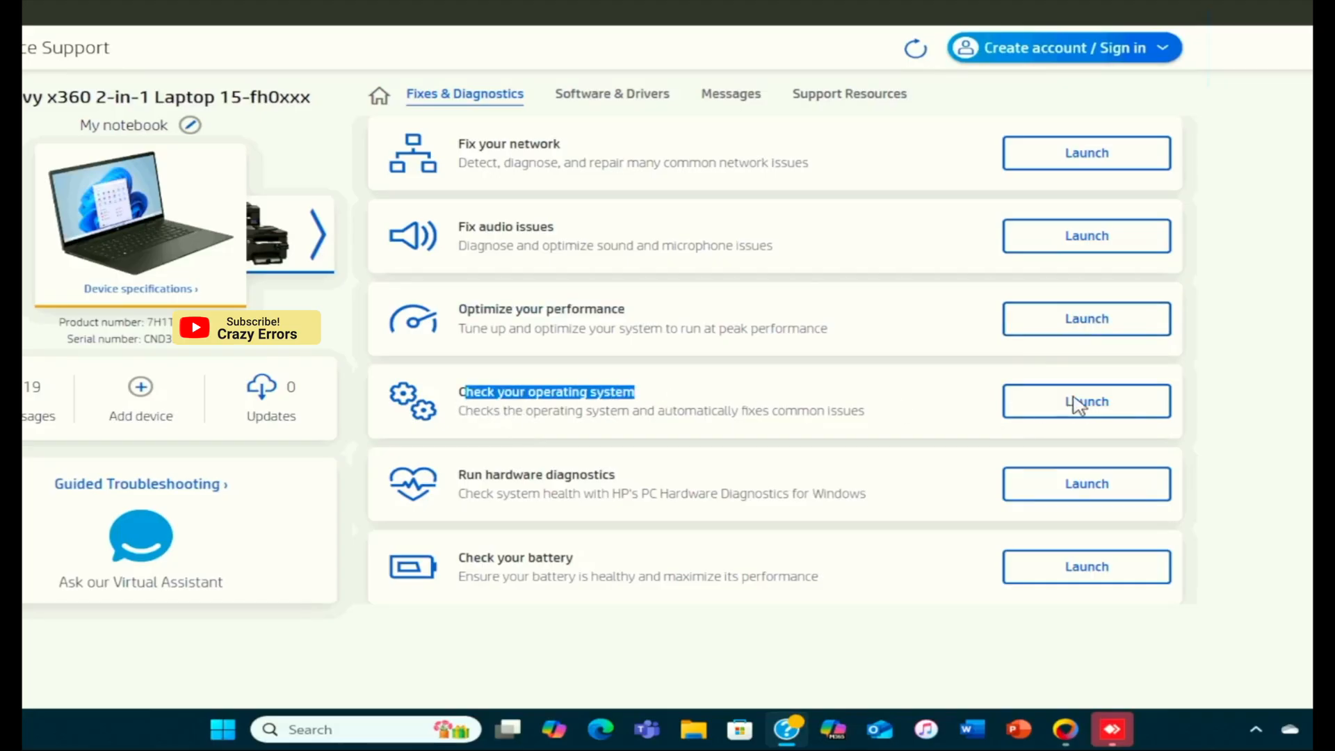
click(459, 481)
triple_click(621, 481)
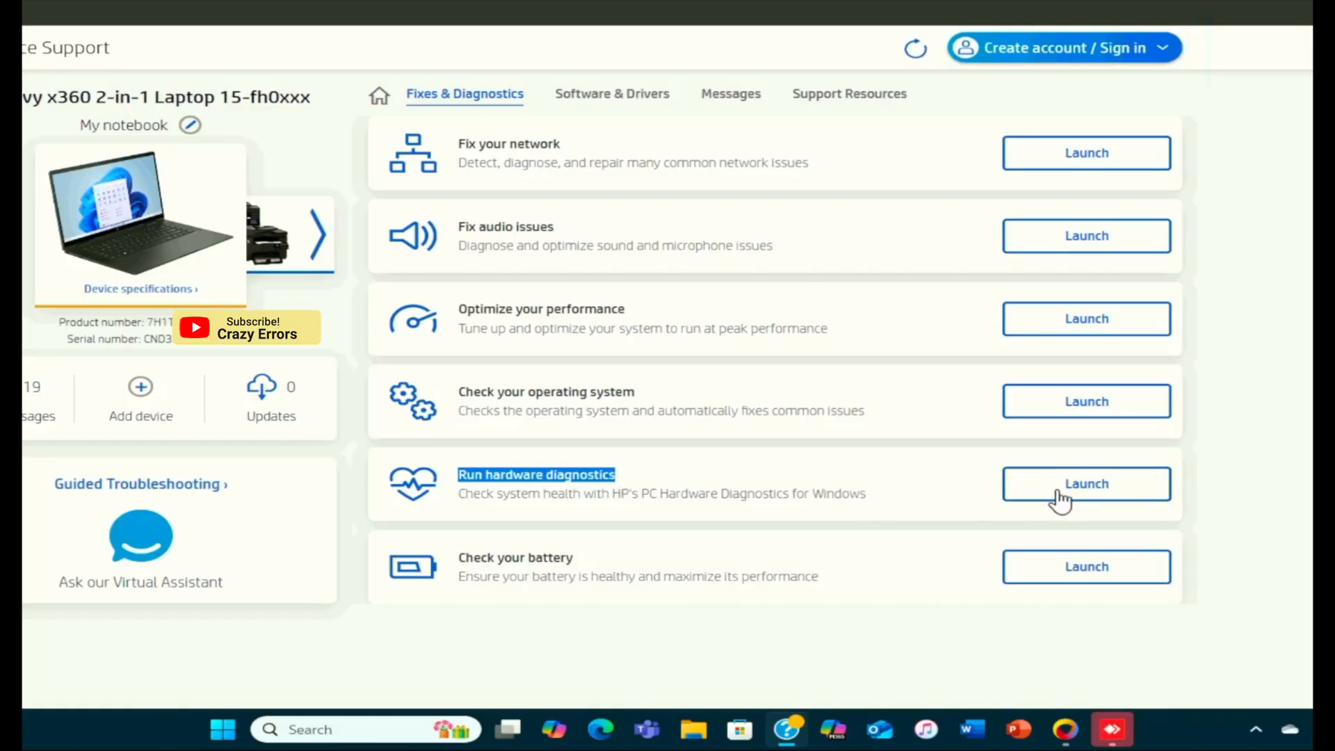
drag(575, 560, 459, 561)
click(464, 562)
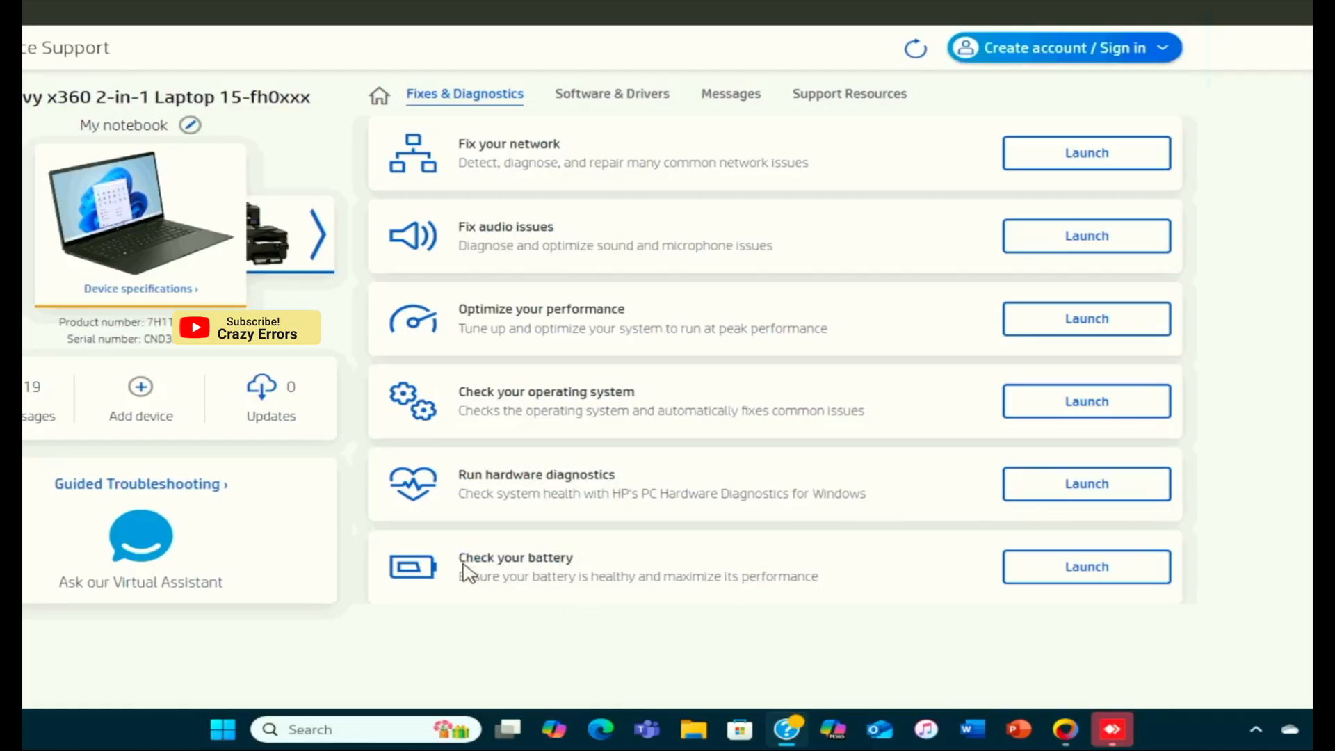
triple_click(533, 560)
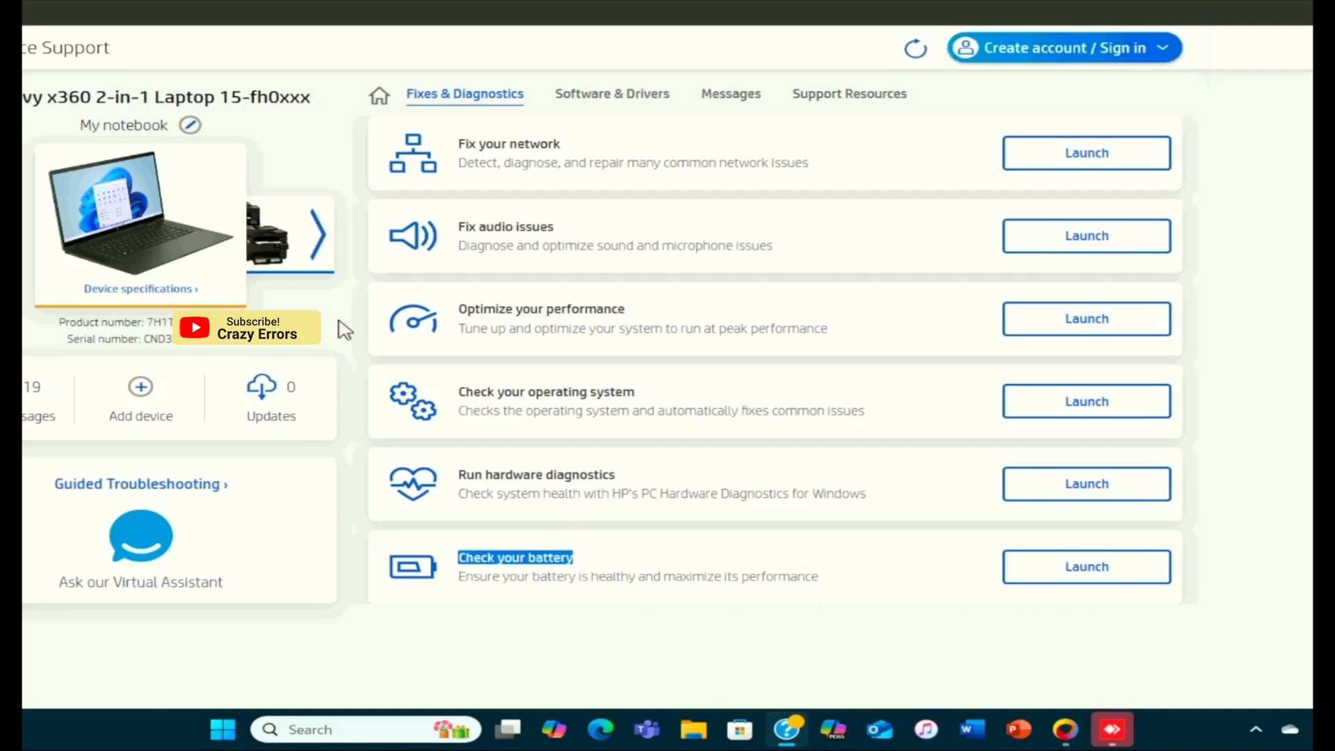
View the HP LaserJet Pro MFP M225dw printer's dashboard and updates, and switch back to the laptop
click(379, 96)
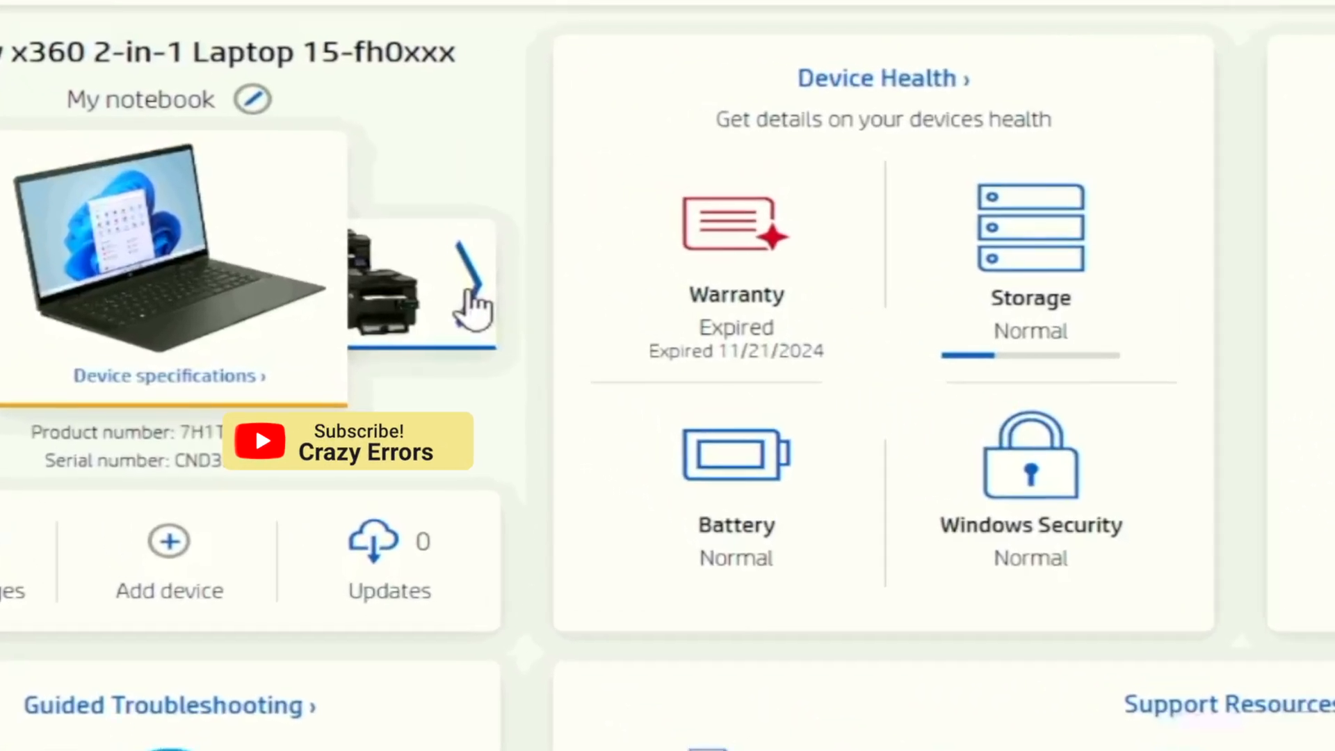
click(319, 235)
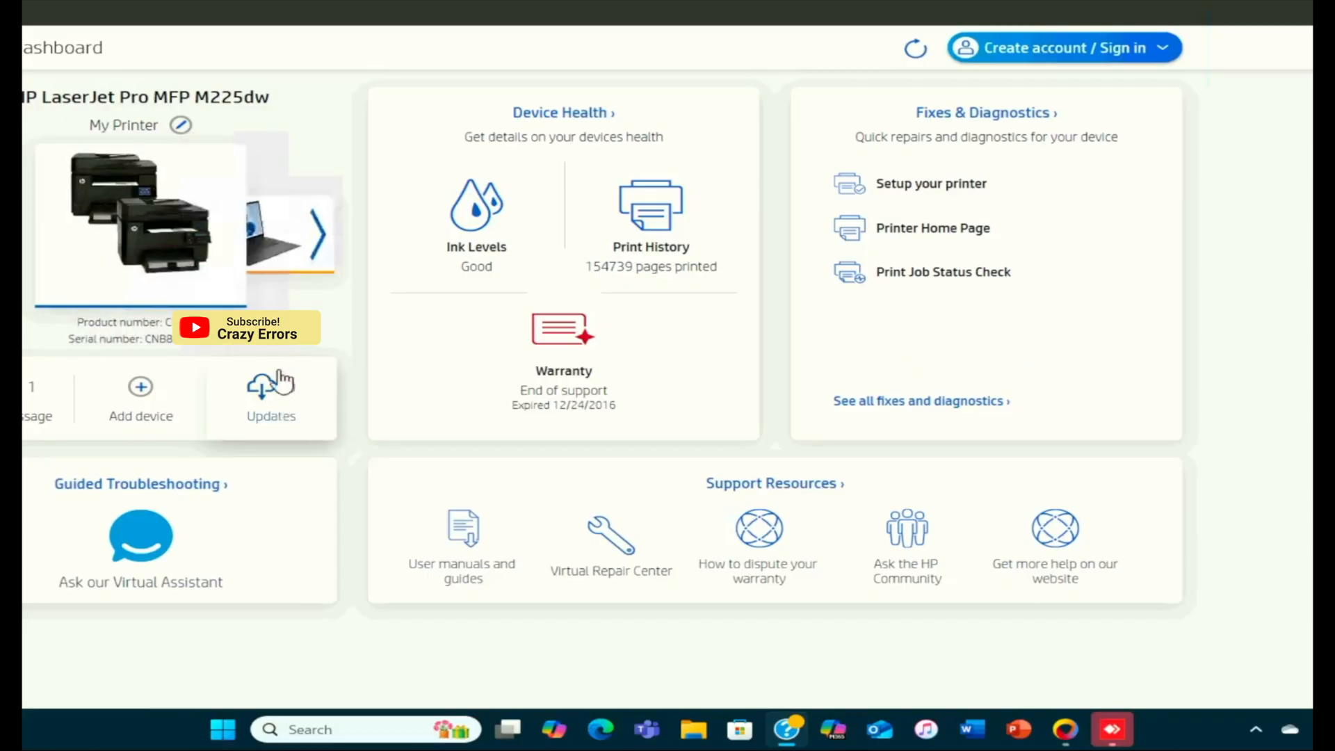
click(268, 405)
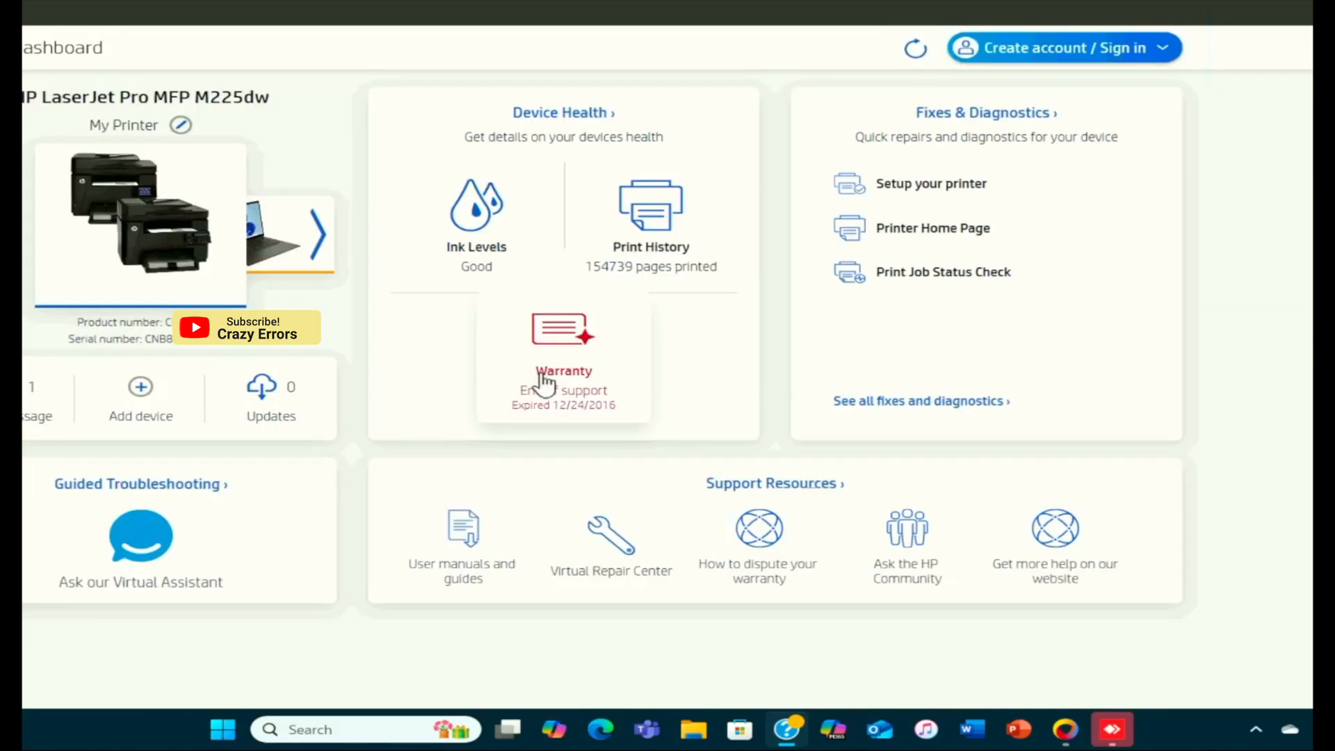
click(281, 247)
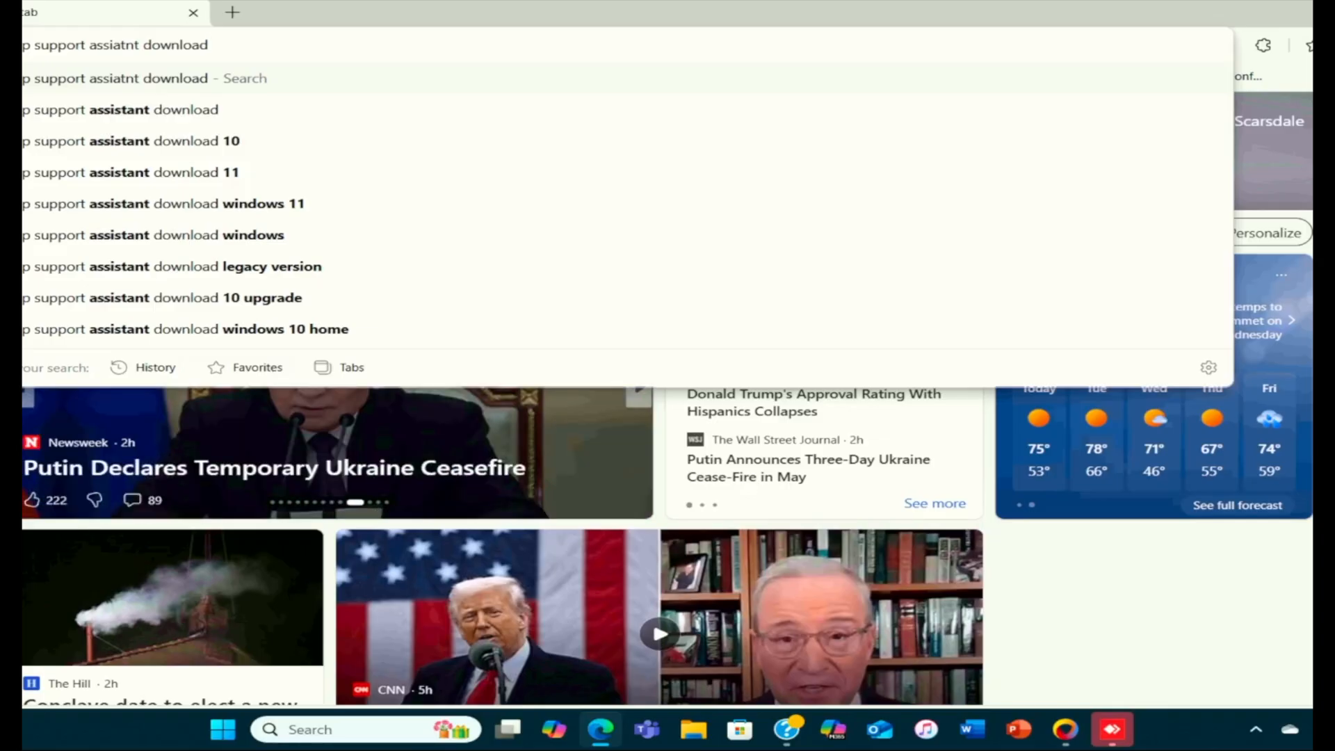
Search the web in Edge for "hp support assiatnt download" and open the HP Support Assistant result from support.hp.com
key(Return)
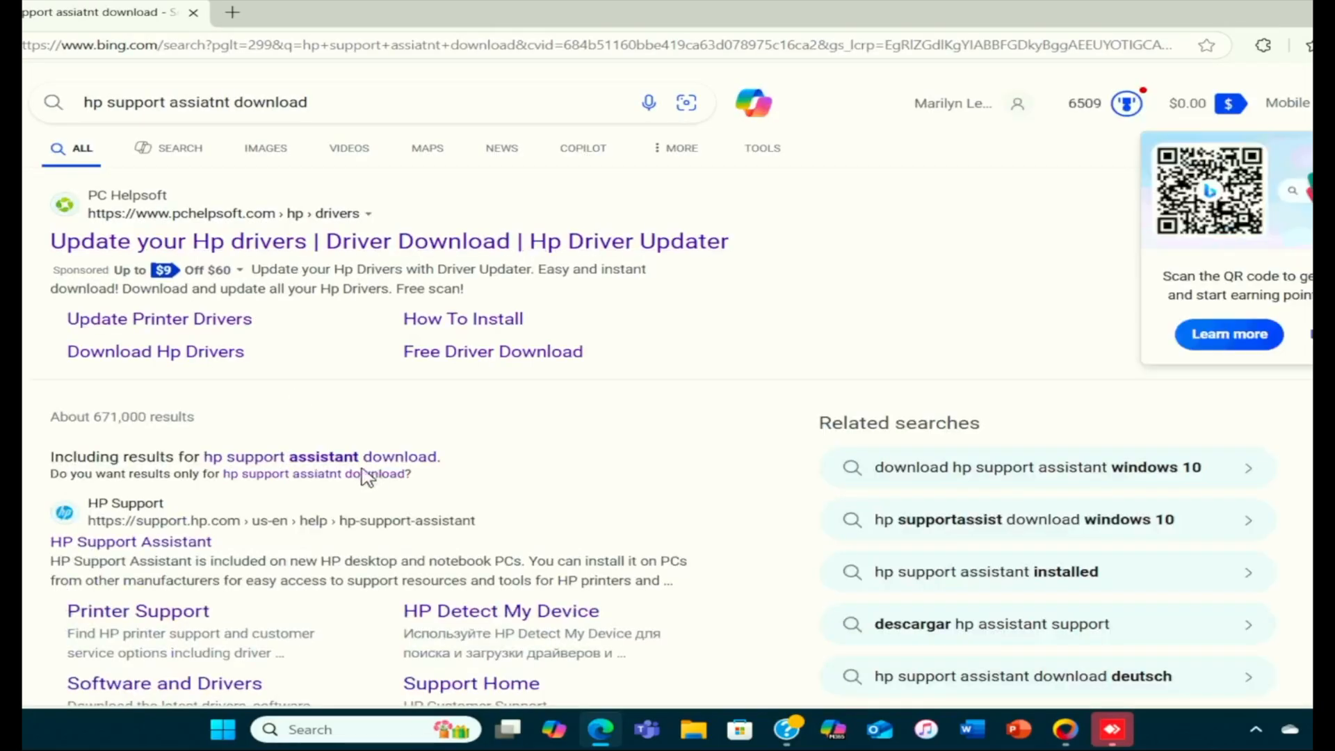
click(155, 552)
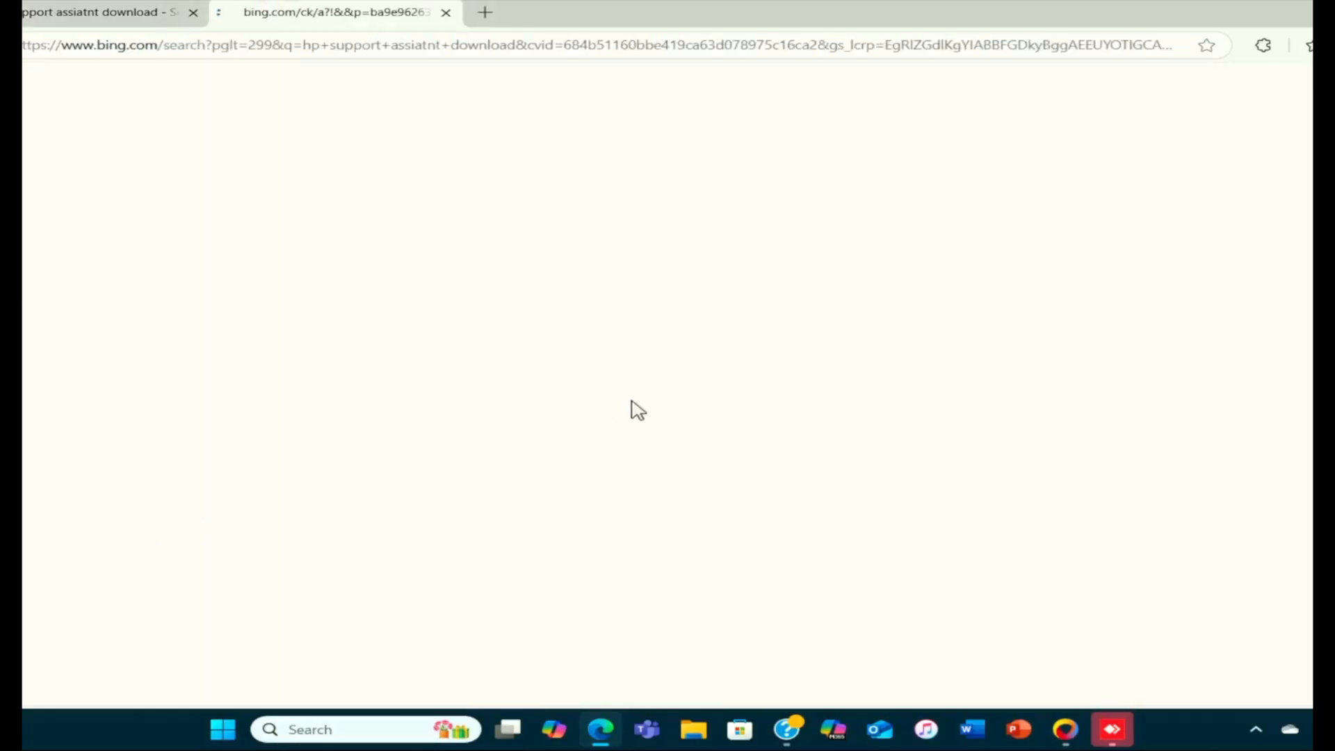